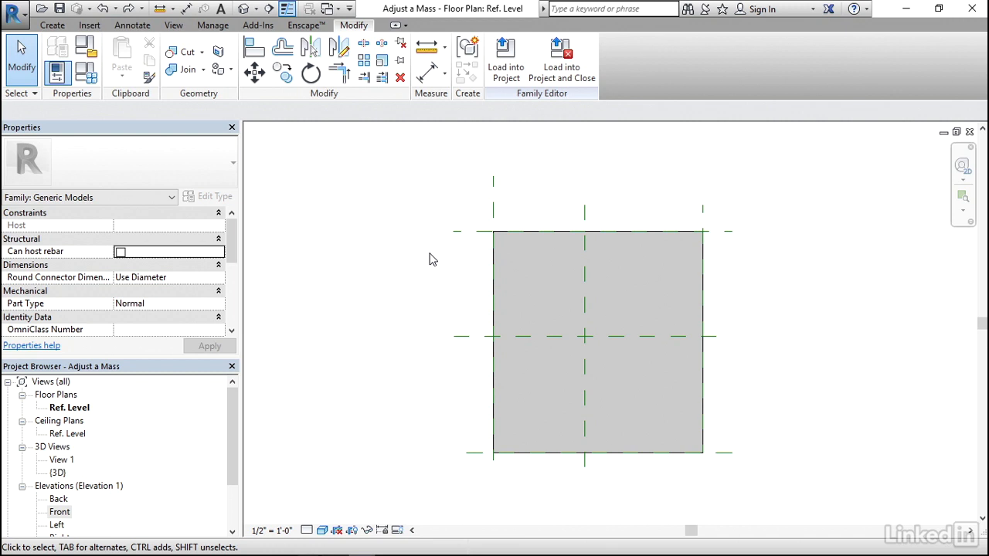
- Place an aligned dimension string above the mass across the West, center and East vertical reference planes
{"action": "left_click", "coordinate": [139, 26]}
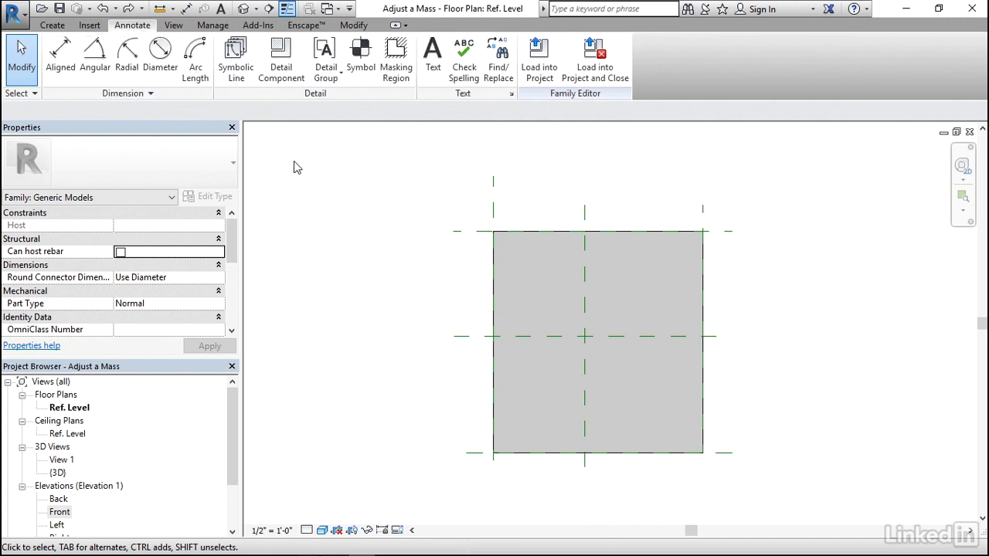
{"action": "left_click", "coordinate": [62, 68]}
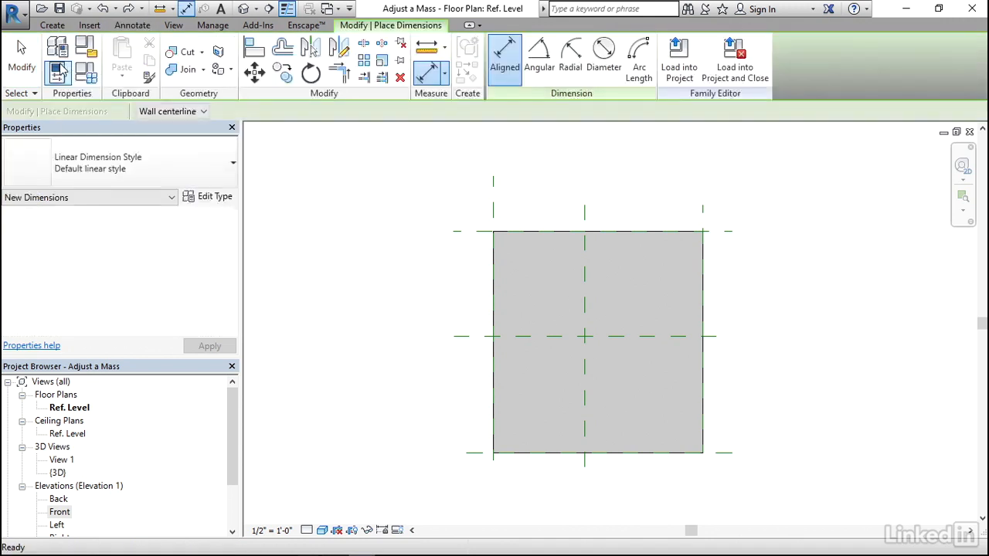
{"action": "left_click", "coordinate": [494, 215]}
{"action": "left_click", "coordinate": [584, 222]}
{"action": "left_click", "coordinate": [702, 214]}
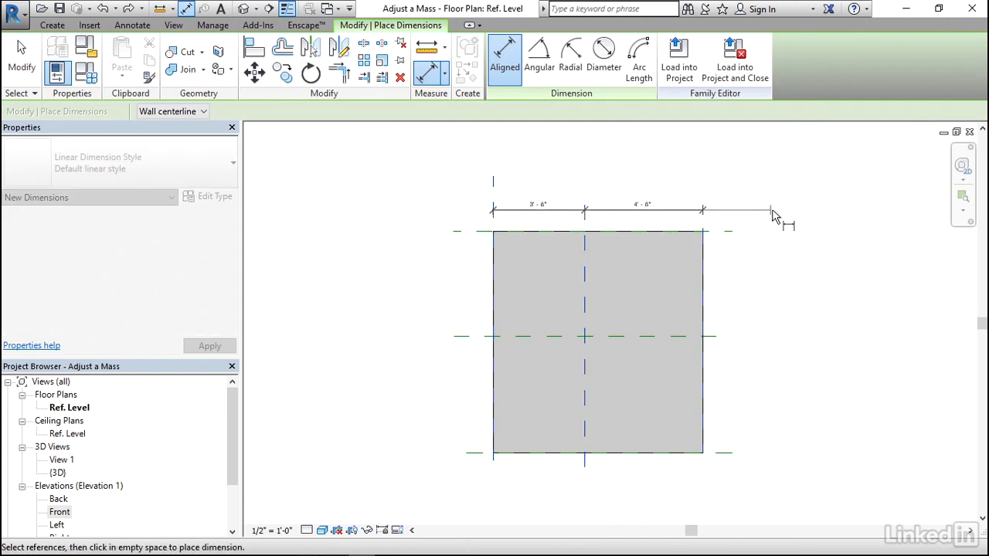
{"action": "left_click", "coordinate": [779, 199]}
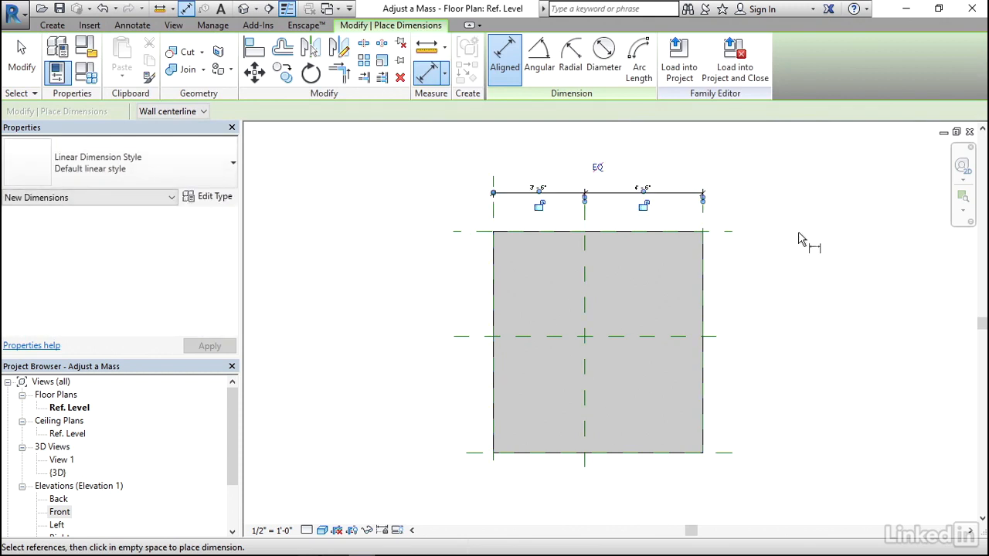
- Place an aligned dimension string beside the mass across its three horizontal reference planes
{"action": "left_click", "coordinate": [732, 230]}
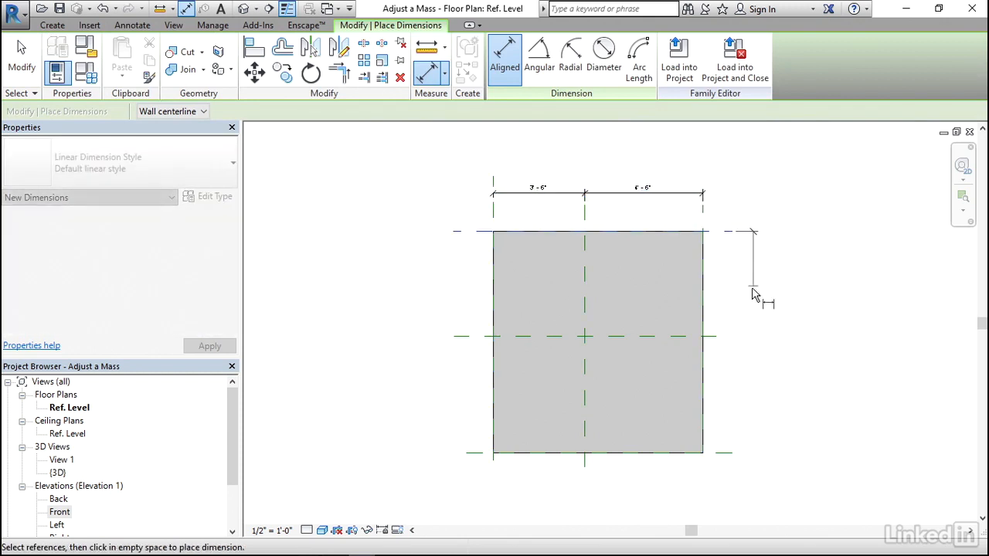
{"action": "left_click", "coordinate": [725, 337]}
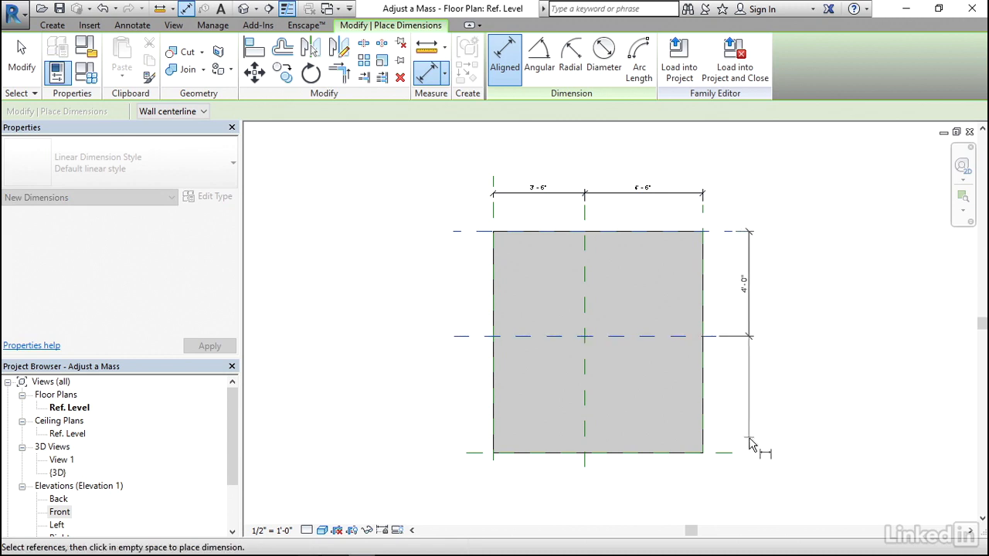
{"action": "left_click", "coordinate": [749, 454]}
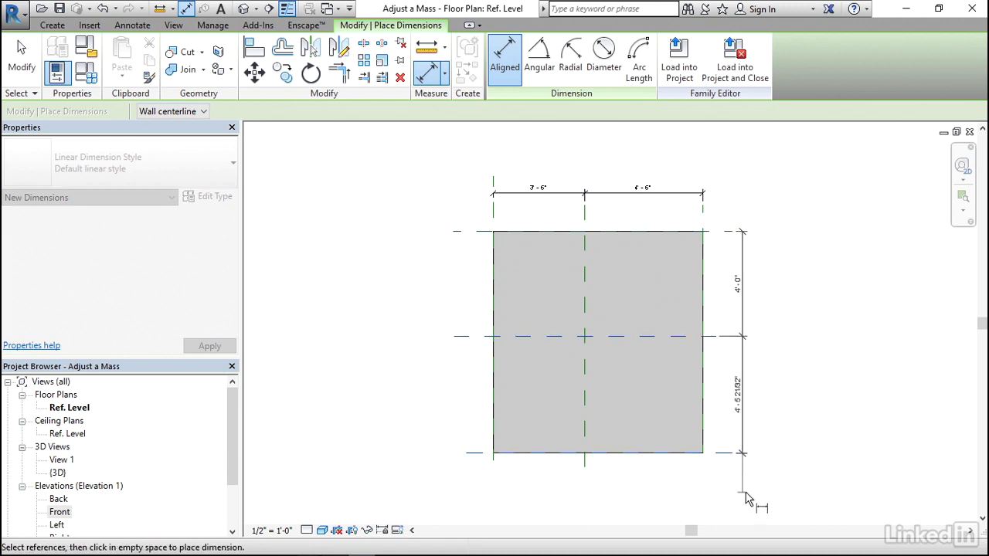
{"action": "left_click", "coordinate": [749, 498]}
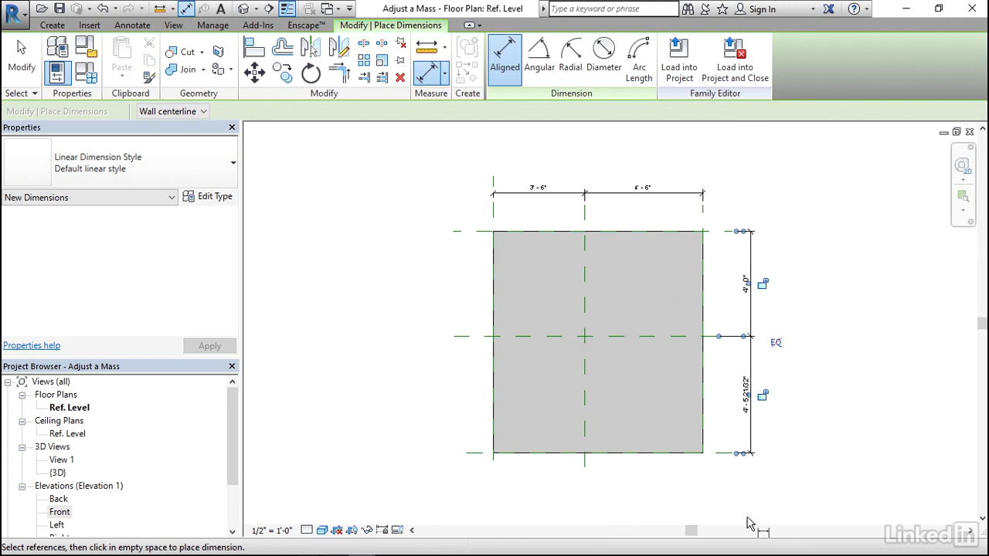
- Add an overall aligned dimension between the West and East reference planes, placed above the existing string
{"action": "left_click", "coordinate": [495, 184]}
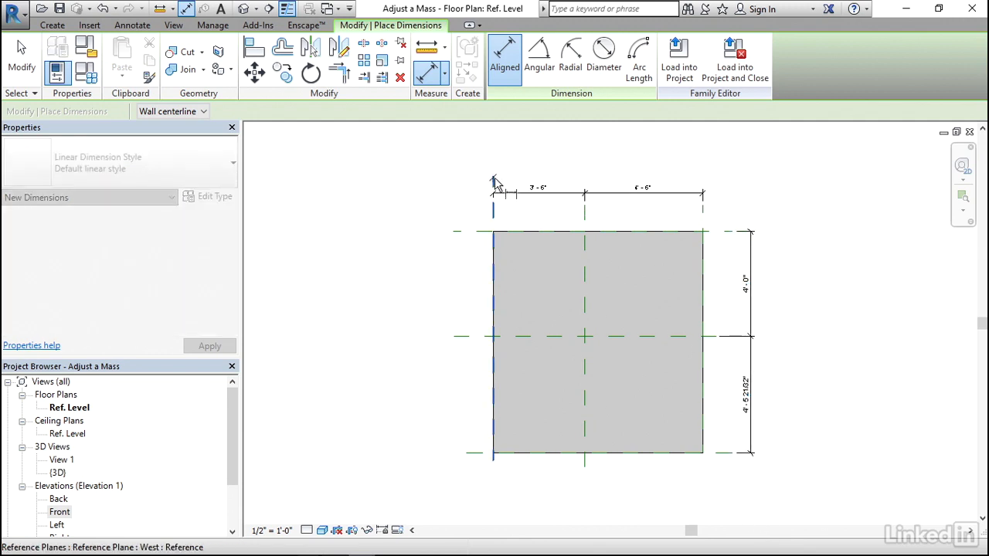
{"action": "left_click", "coordinate": [705, 215]}
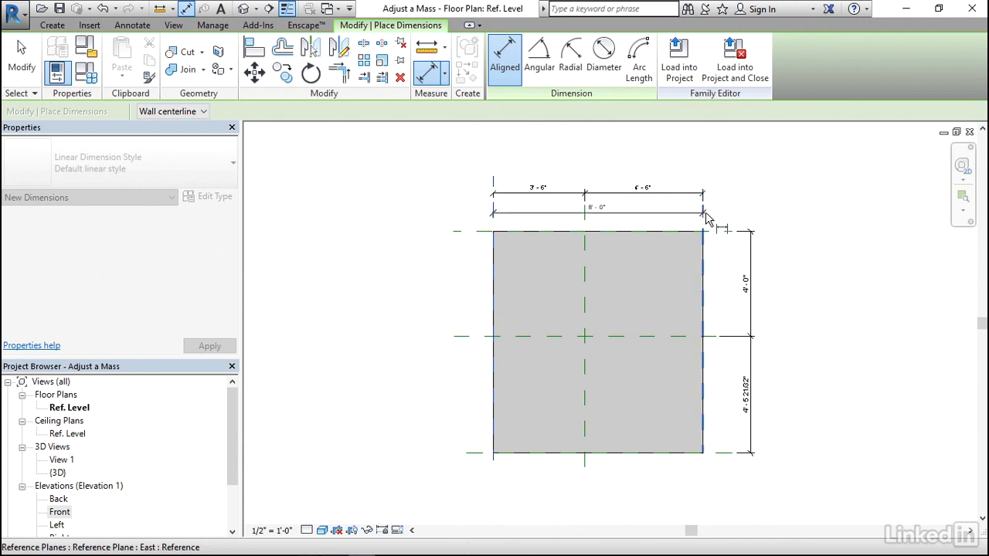
{"action": "left_click", "coordinate": [718, 182]}
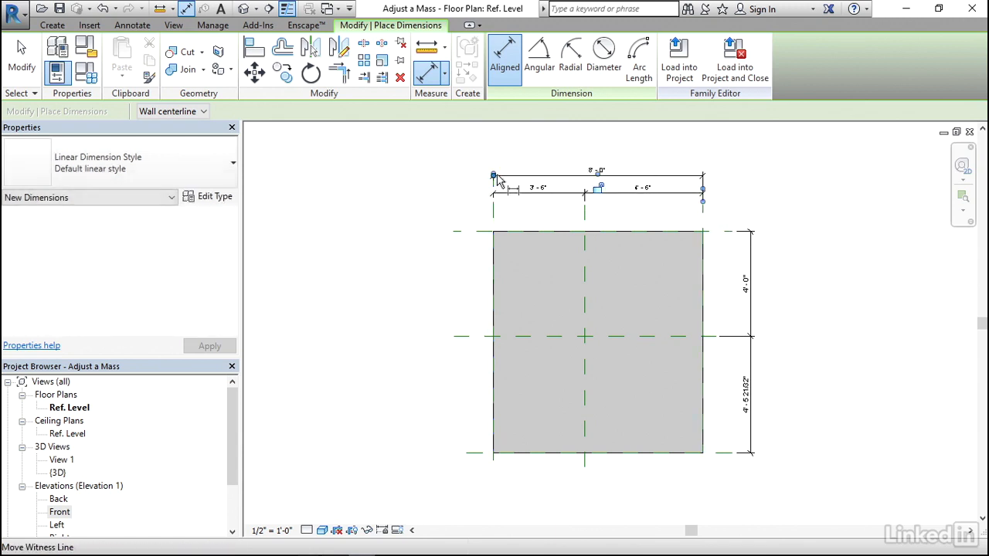
- Add an overall aligned dimension between the two outer horizontal reference planes, outside the existing vertical string
{"action": "left_click", "coordinate": [726, 231]}
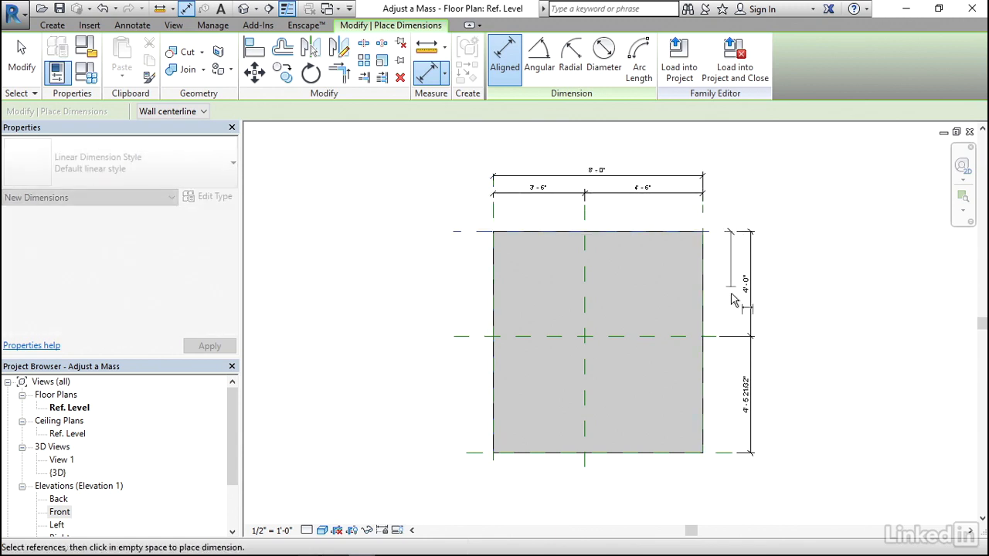
{"action": "left_click", "coordinate": [733, 457]}
{"action": "left_click", "coordinate": [776, 340]}
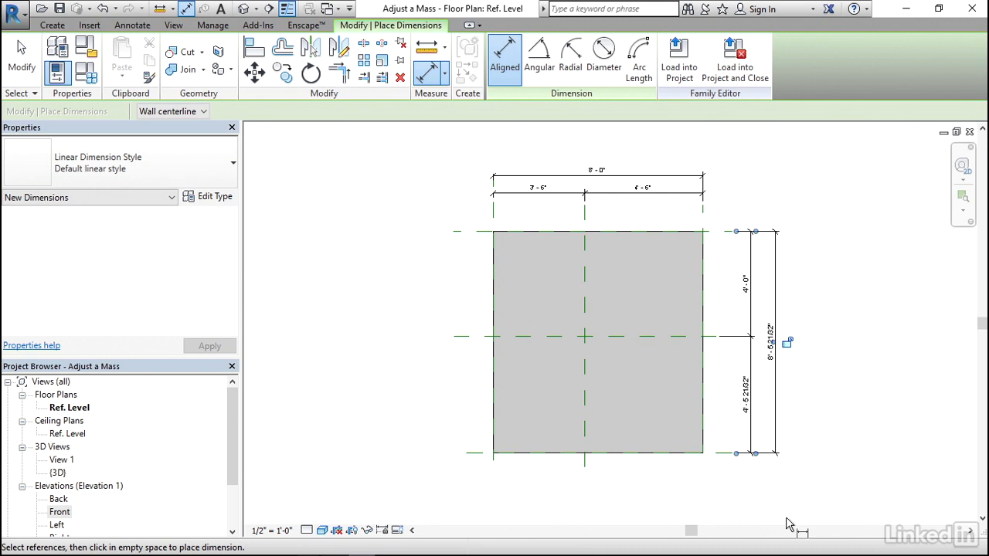
{"action": "key", "text": "Escape"}
{"action": "key", "text": "Escape"}
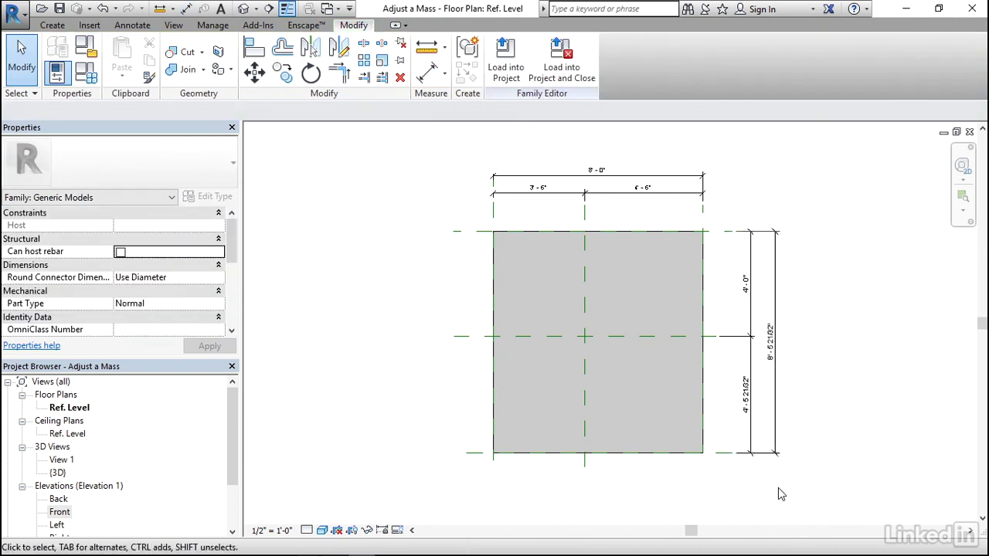
- Label the overall horizontal dimension with a new family type parameter named Length, grouped under Dimensions
{"action": "left_click", "coordinate": [607, 182]}
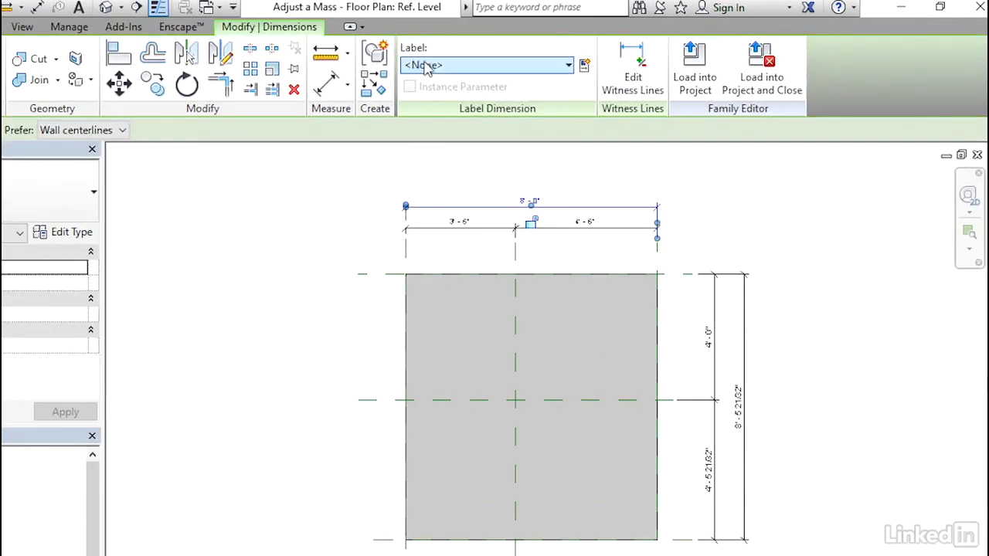
{"action": "left_click", "coordinate": [492, 71]}
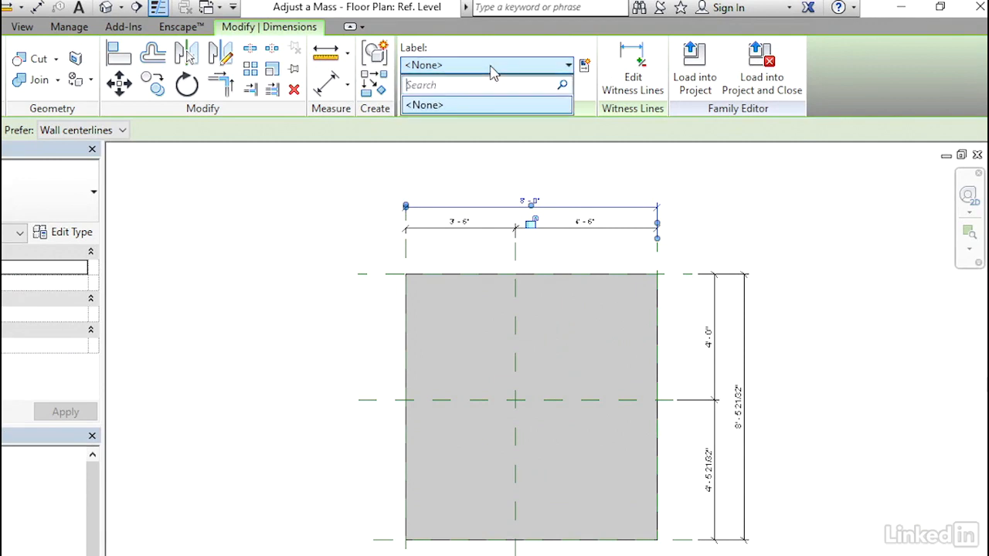
{"action": "left_click", "coordinate": [565, 48]}
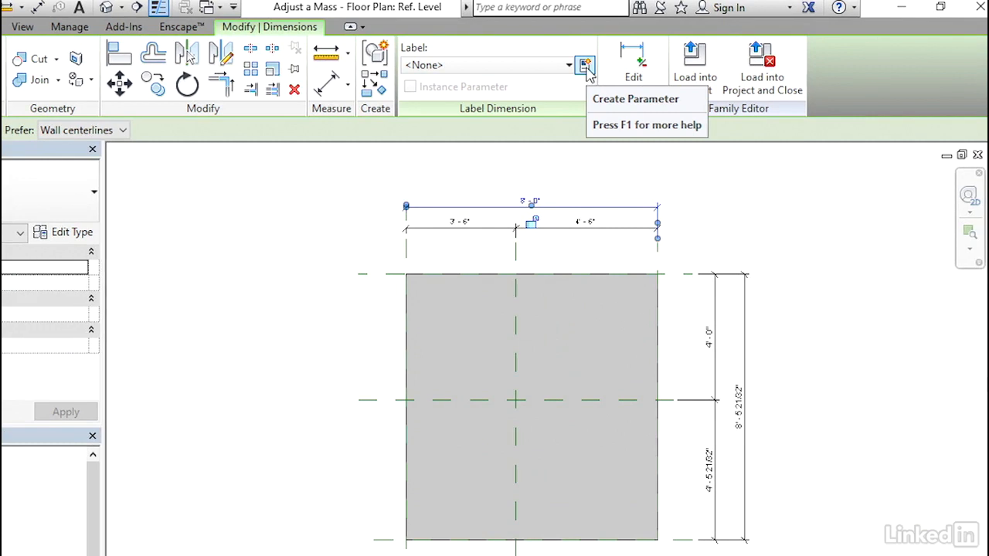
{"action": "left_click", "coordinate": [585, 68]}
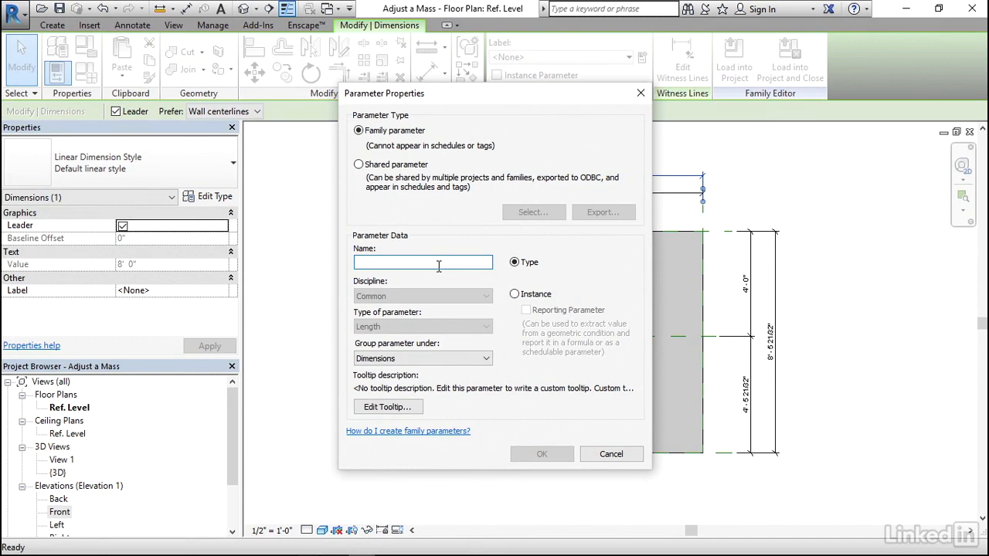
{"action": "type", "text": "Length"}
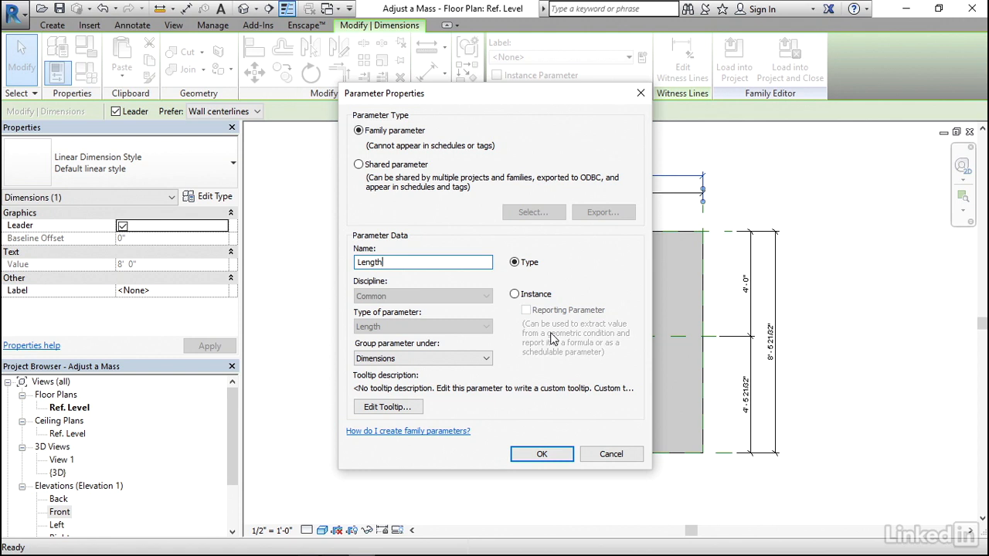
{"action": "left_click", "coordinate": [550, 460]}
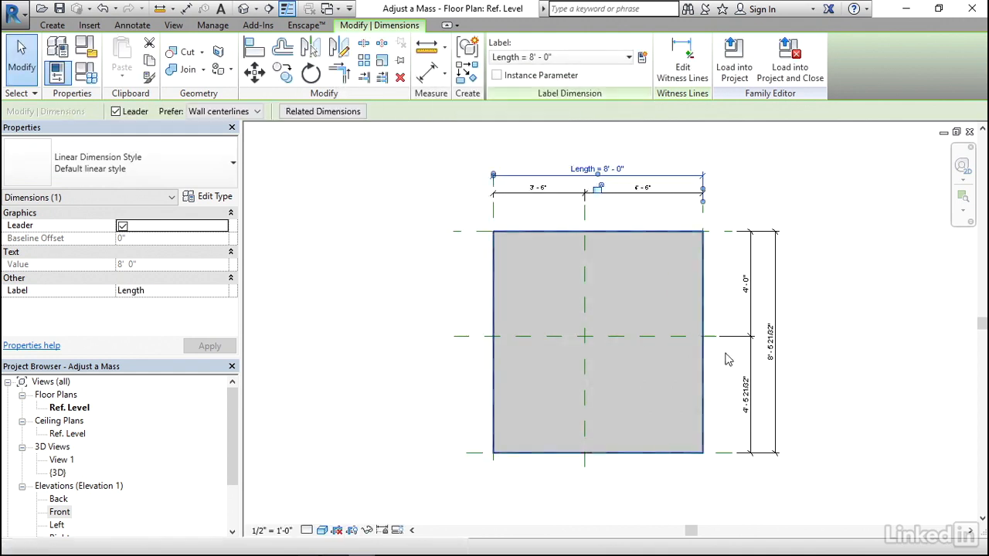
{"action": "left_click", "coordinate": [802, 292]}
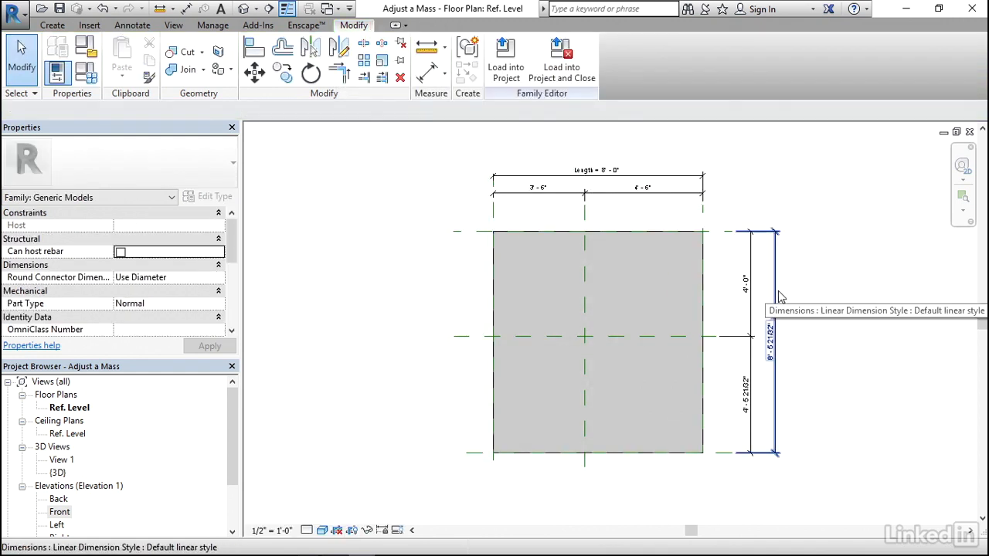
- Label the overall vertical dimension with a new family type parameter named Width, grouped under Dimensions
{"action": "left_click", "coordinate": [781, 297]}
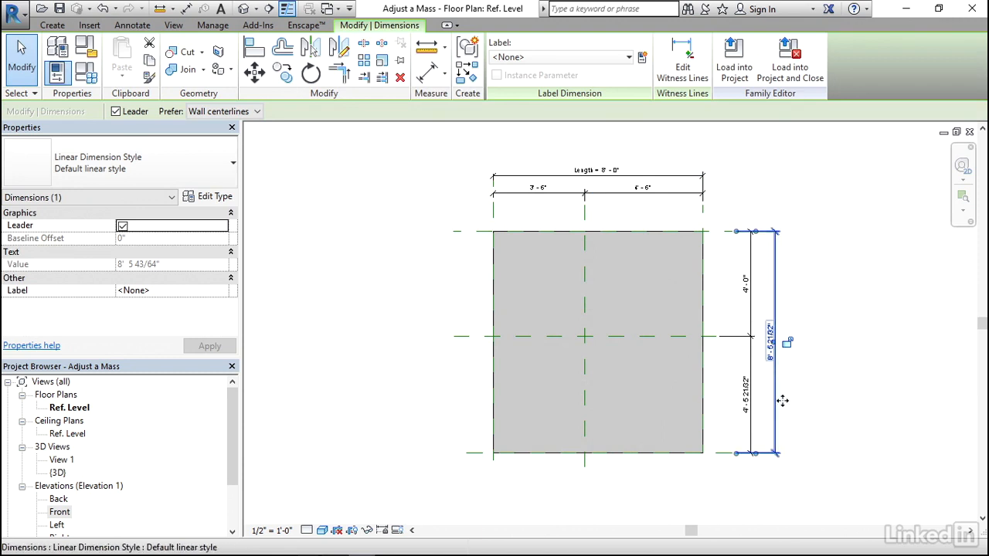
{"action": "left_click", "coordinate": [643, 58]}
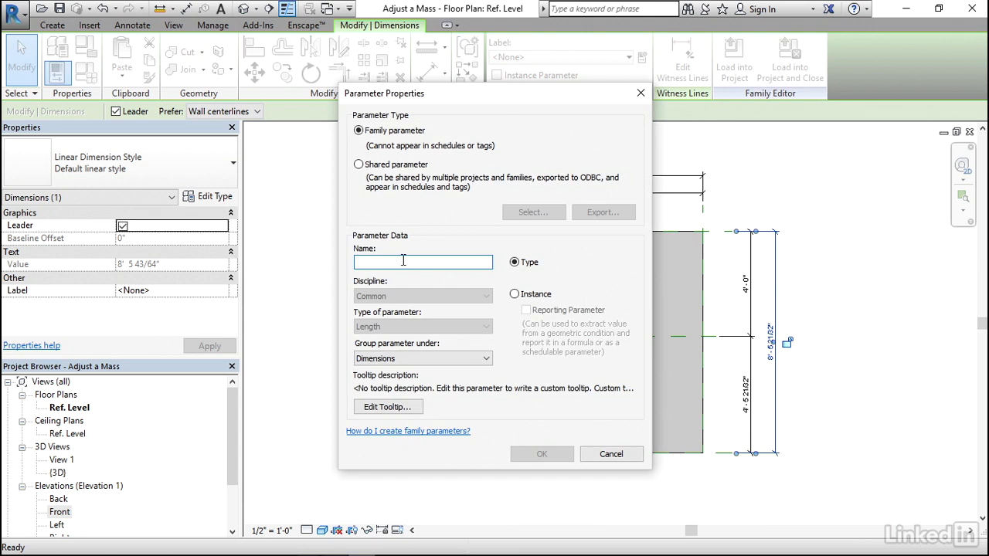
{"action": "left_click_drag", "start_coordinate": [476, 102], "coordinate": [309, 138]}
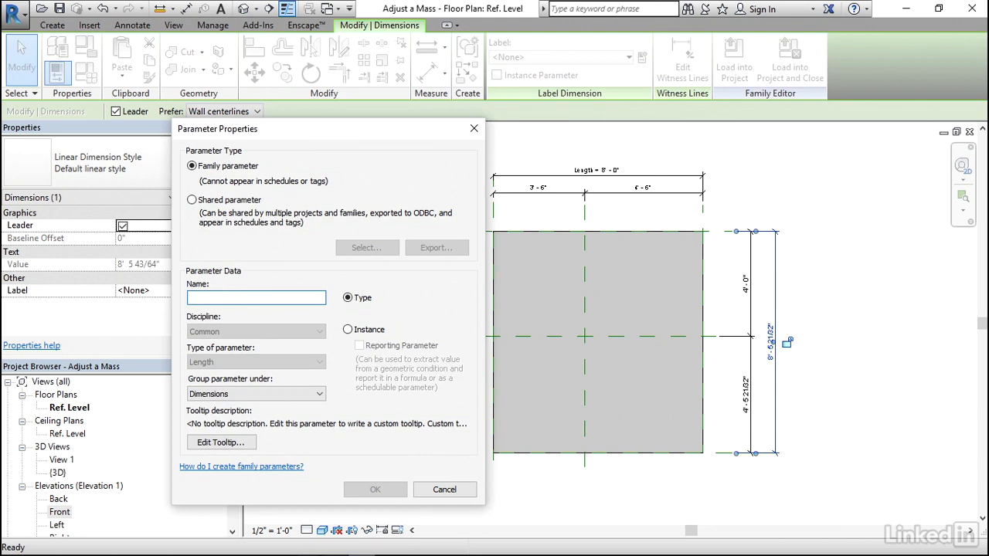
{"action": "type", "text": "Width"}
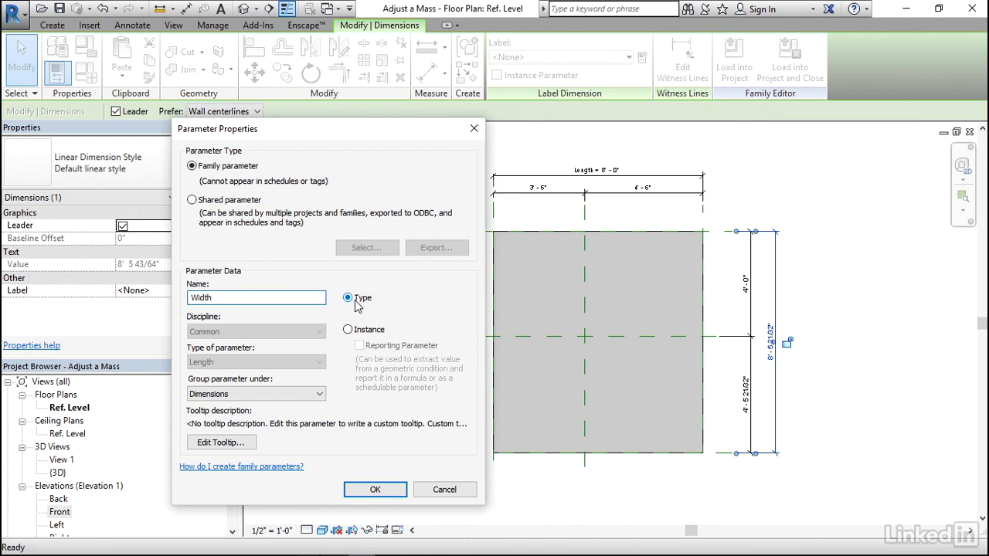
{"action": "left_click", "coordinate": [381, 491]}
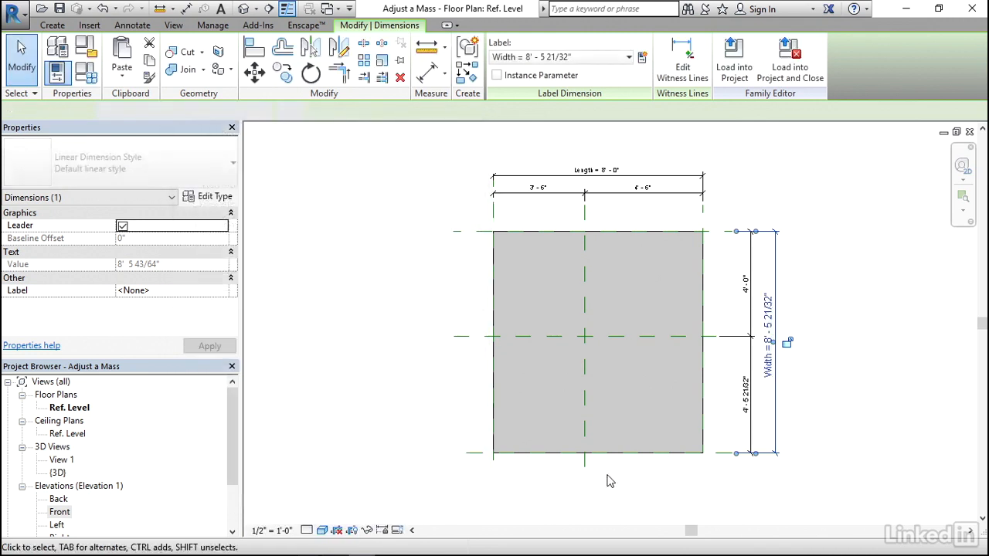
{"action": "left_click", "coordinate": [642, 491]}
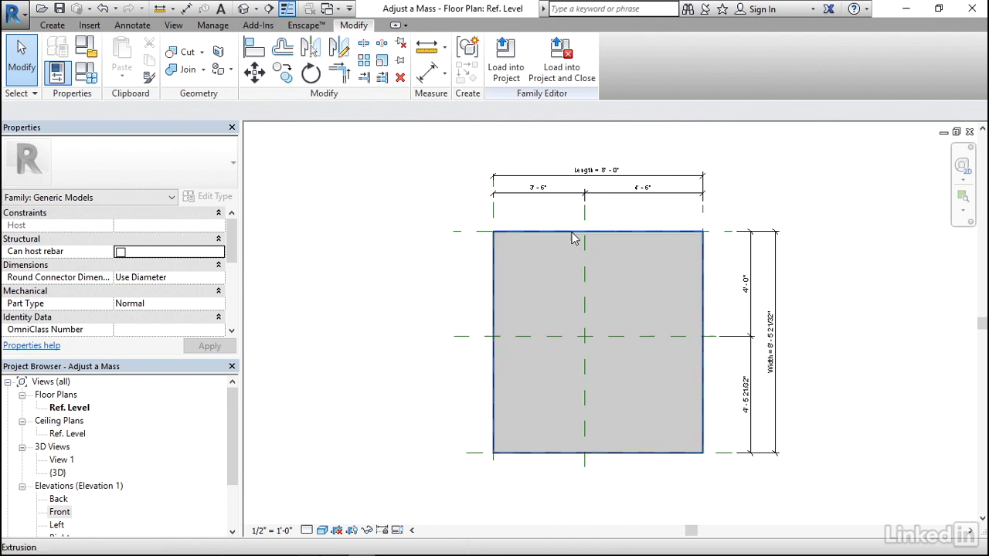
- Apply the equality constraint to the horizontal dimension string across the three vertical reference planes
{"action": "left_click", "coordinate": [555, 202]}
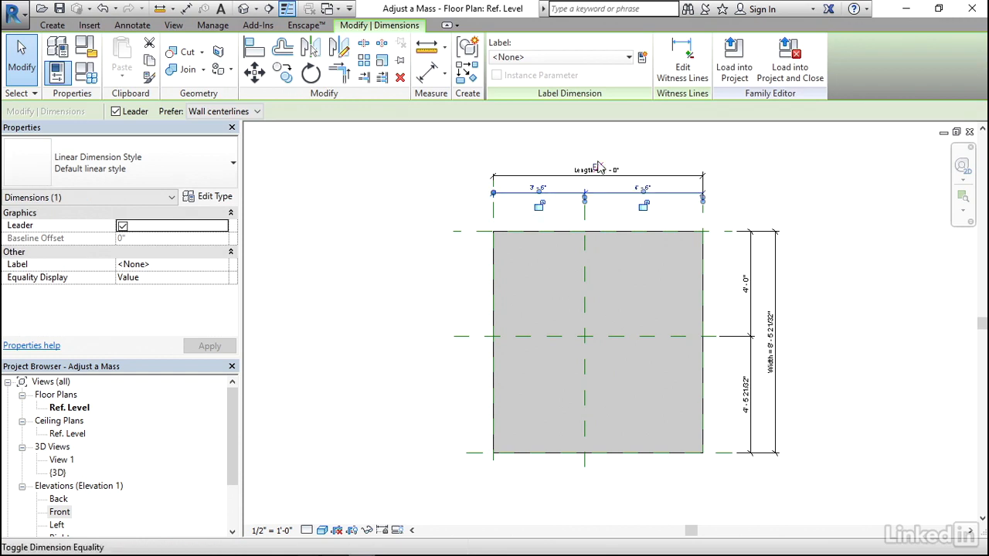
{"action": "scroll", "coordinate": [597, 167], "scroll_direction": "up", "scroll_amount": 3}
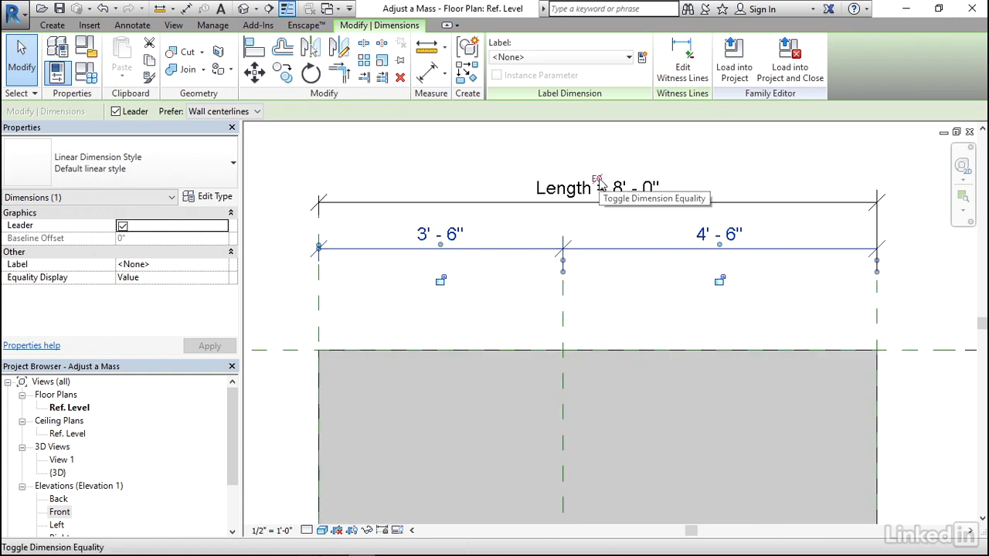
{"action": "left_click", "coordinate": [597, 180]}
{"action": "key", "text": "Escape"}
{"action": "scroll", "coordinate": [585, 266], "scroll_direction": "down", "scroll_amount": 2}
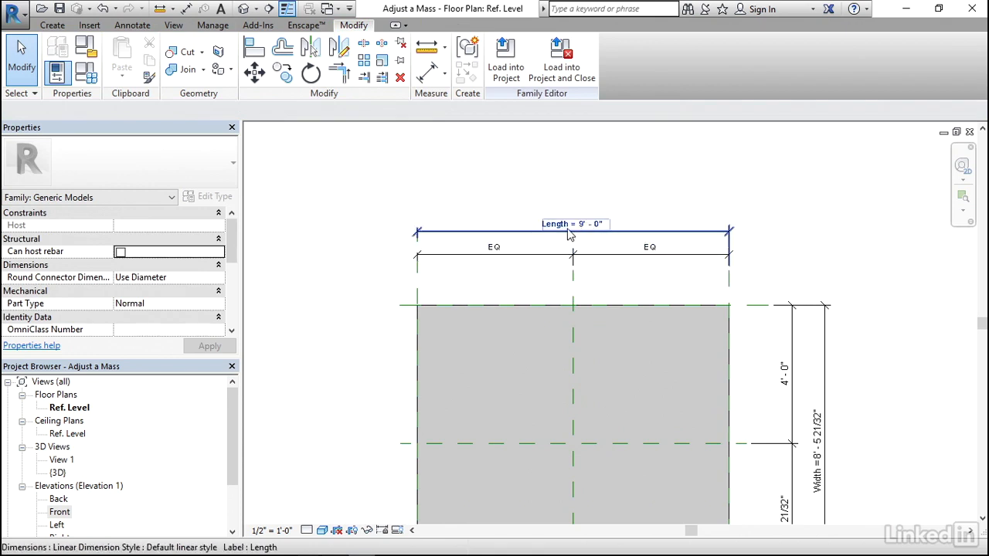
- Apply the equality constraint to the vertical dimension string across the three horizontal reference planes
{"action": "scroll", "coordinate": [549, 139], "scroll_direction": "down", "scroll_amount": 2}
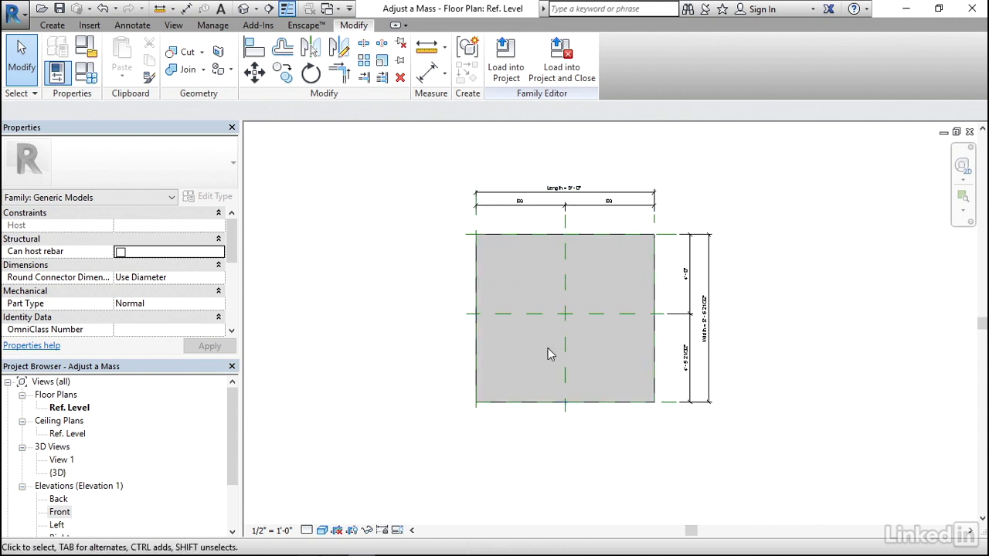
{"action": "left_click", "coordinate": [689, 340]}
{"action": "scroll", "coordinate": [725, 338], "scroll_direction": "up", "scroll_amount": 4}
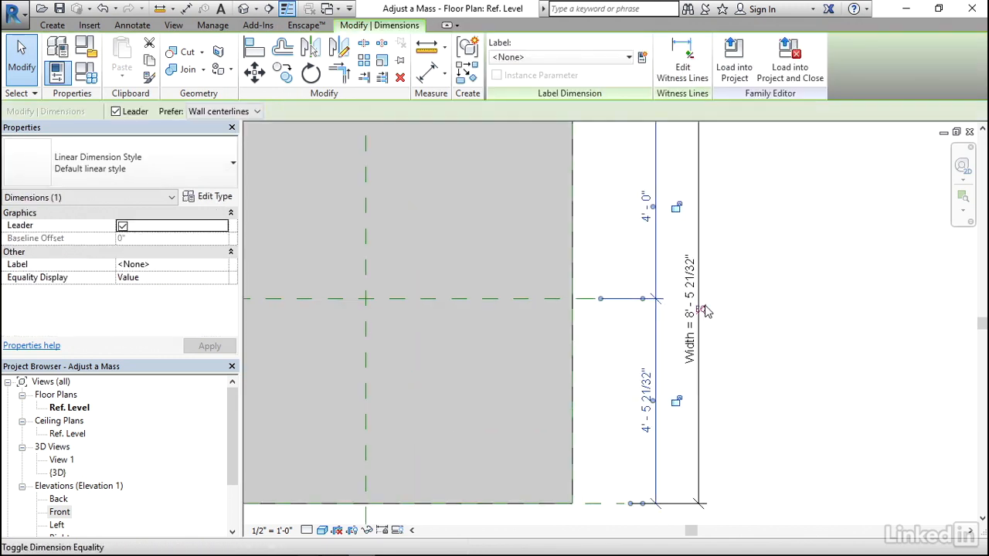
{"action": "left_click", "coordinate": [700, 298]}
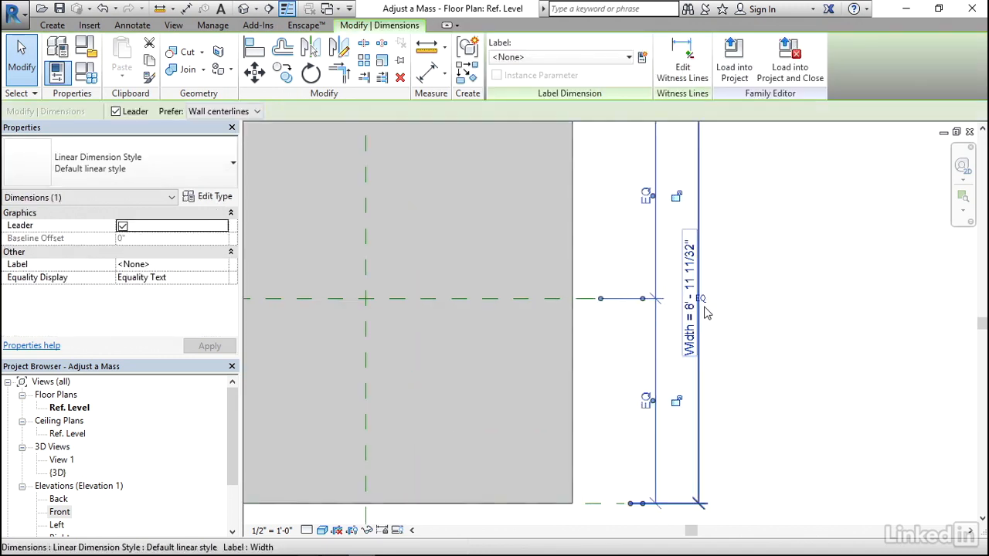
{"action": "left_click", "coordinate": [745, 338]}
{"action": "scroll", "coordinate": [778, 405], "scroll_direction": "down", "scroll_amount": 4}
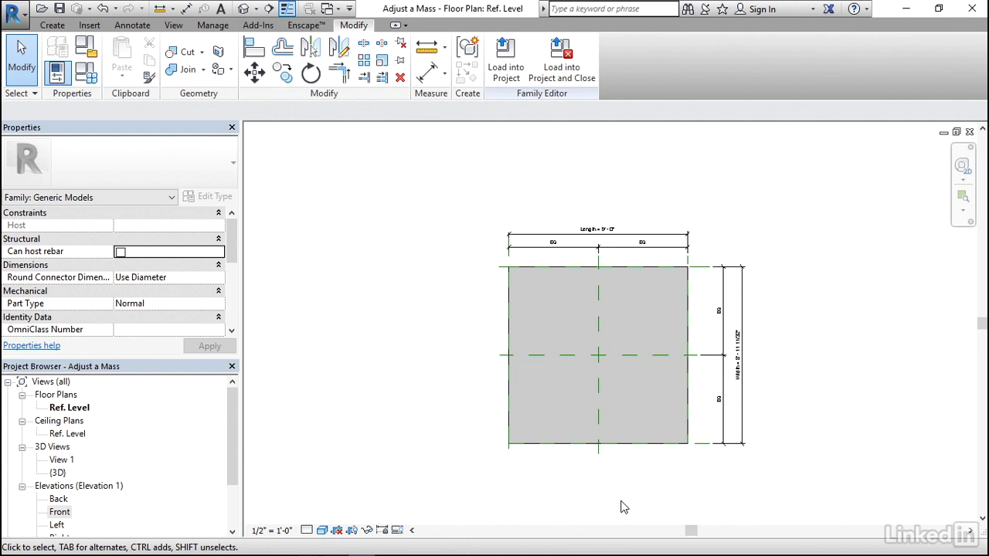
- Open the Front elevation view
{"action": "double_click", "coordinate": [59, 512]}
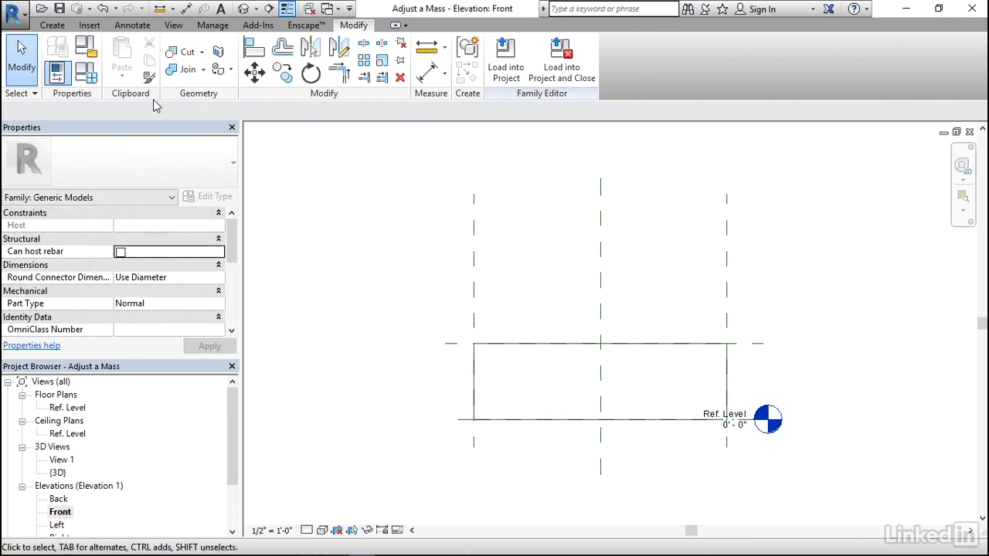
- Add an aligned dimension between the mass's upper horizontal reference plane and the Ref. Level, placed beside the mass
{"action": "left_click", "coordinate": [124, 27]}
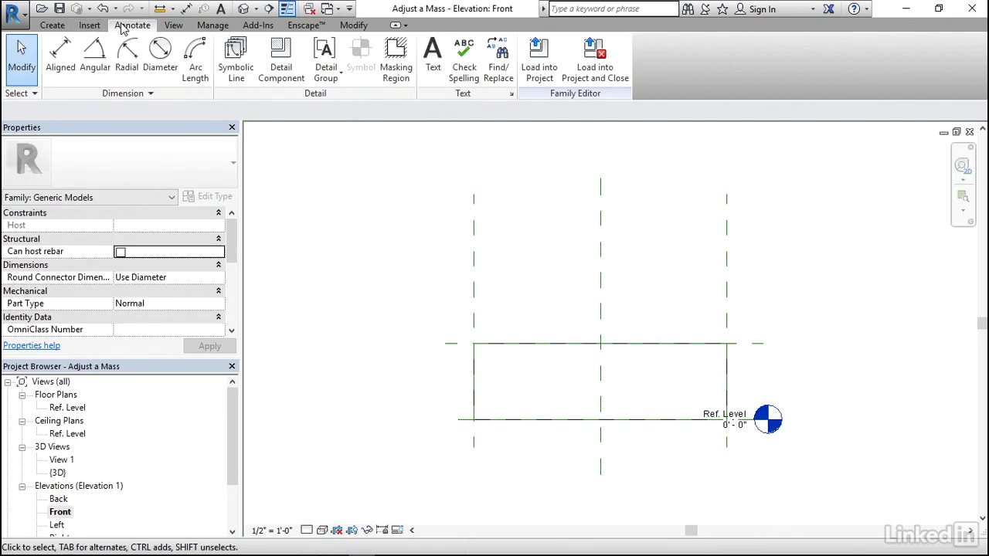
{"action": "left_click", "coordinate": [62, 61]}
{"action": "left_click", "coordinate": [454, 345]}
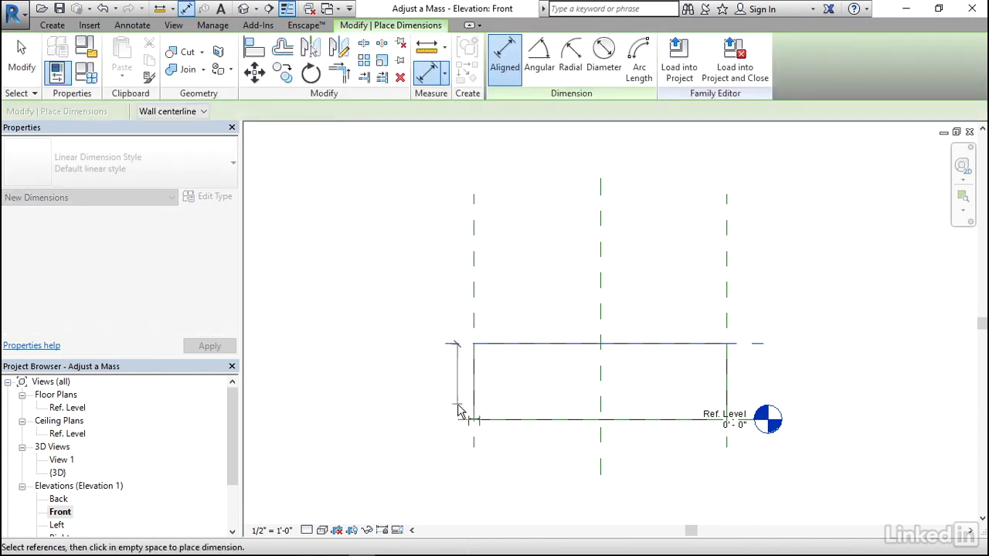
{"action": "left_click", "coordinate": [458, 419]}
{"action": "left_click", "coordinate": [425, 452]}
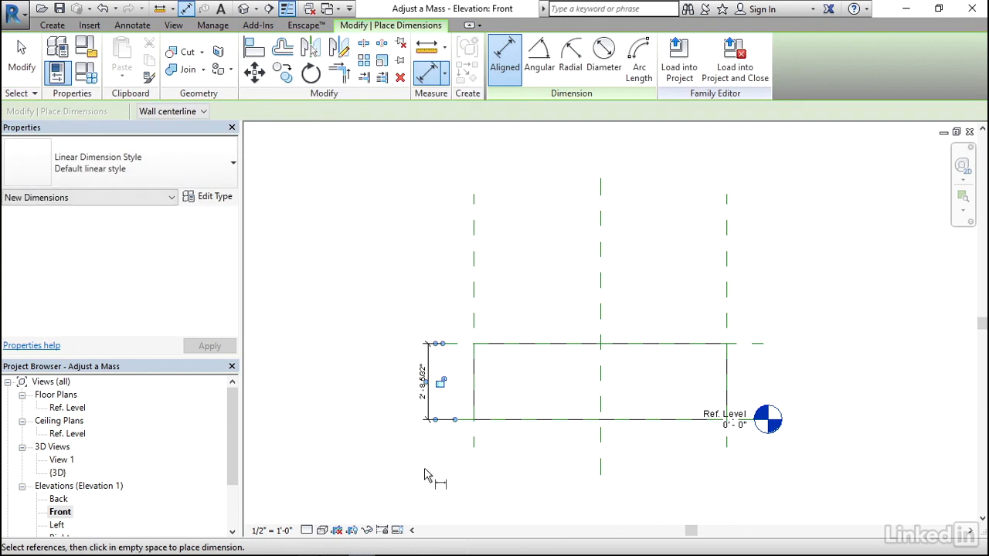
{"action": "key", "text": "Escape"}
{"action": "key", "text": "Escape"}
- Label the new height dimension with a family instance parameter named Depth, grouped under Dimensions
{"action": "scroll", "coordinate": [459, 413], "scroll_direction": "up", "scroll_amount": 3}
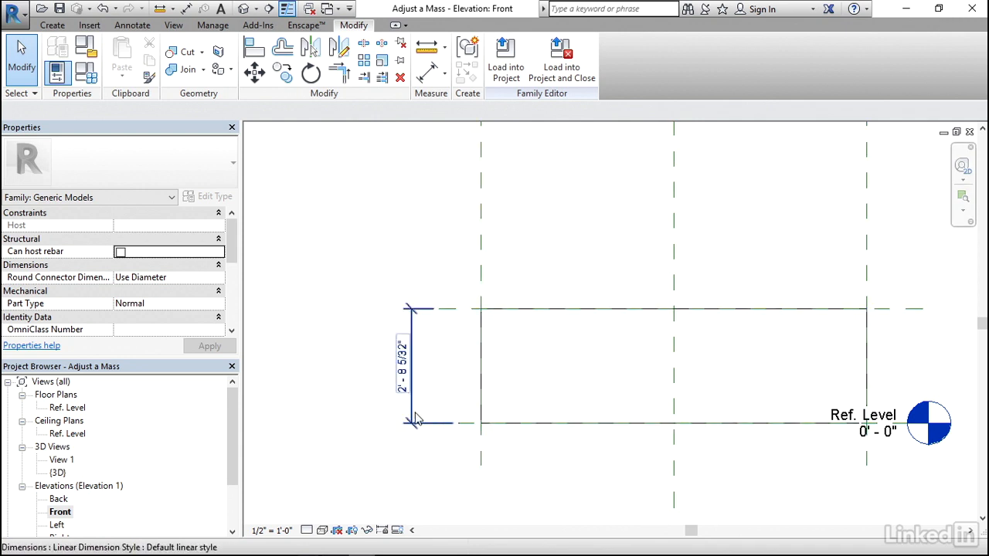
{"action": "left_click", "coordinate": [409, 373]}
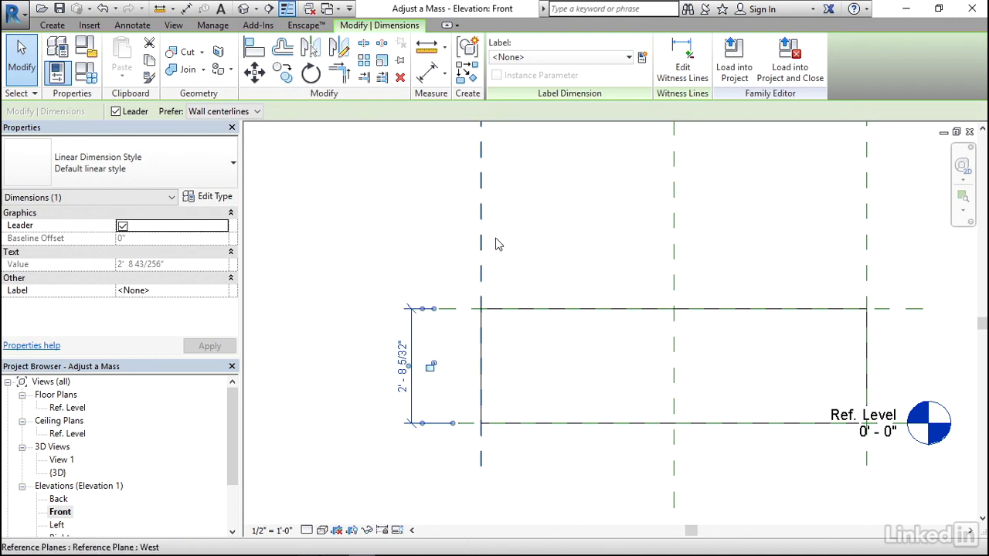
{"action": "left_click", "coordinate": [642, 59]}
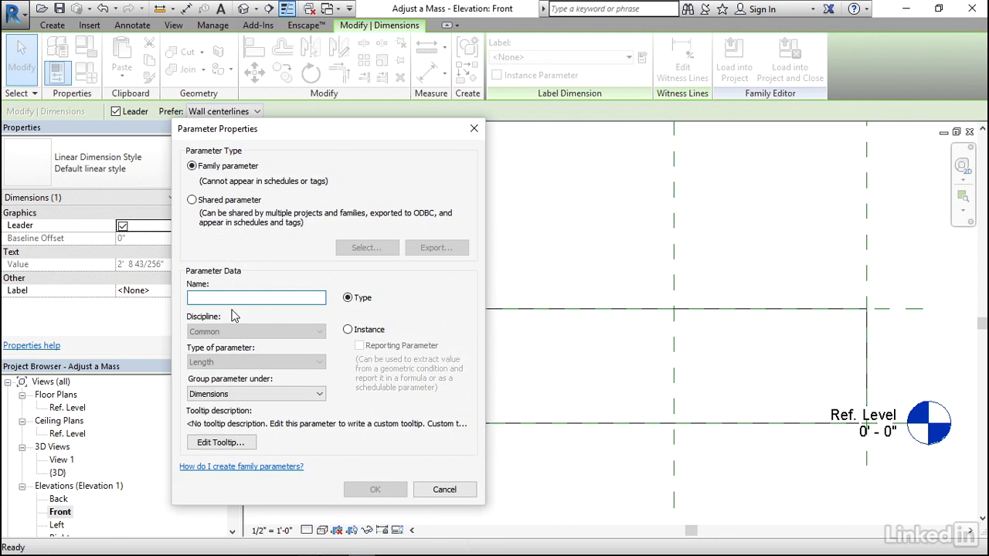
{"action": "type", "text": "Depth"}
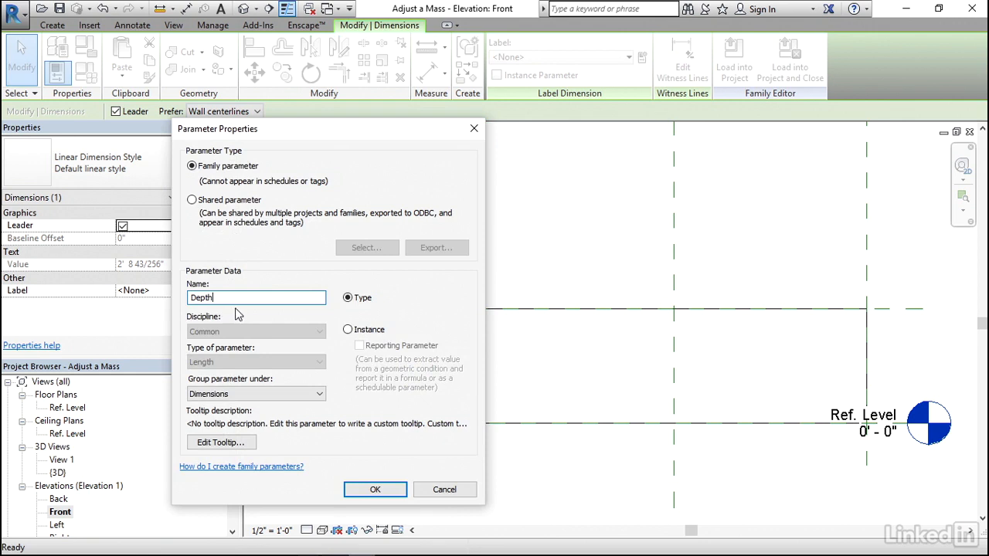
{"action": "left_click", "coordinate": [348, 330]}
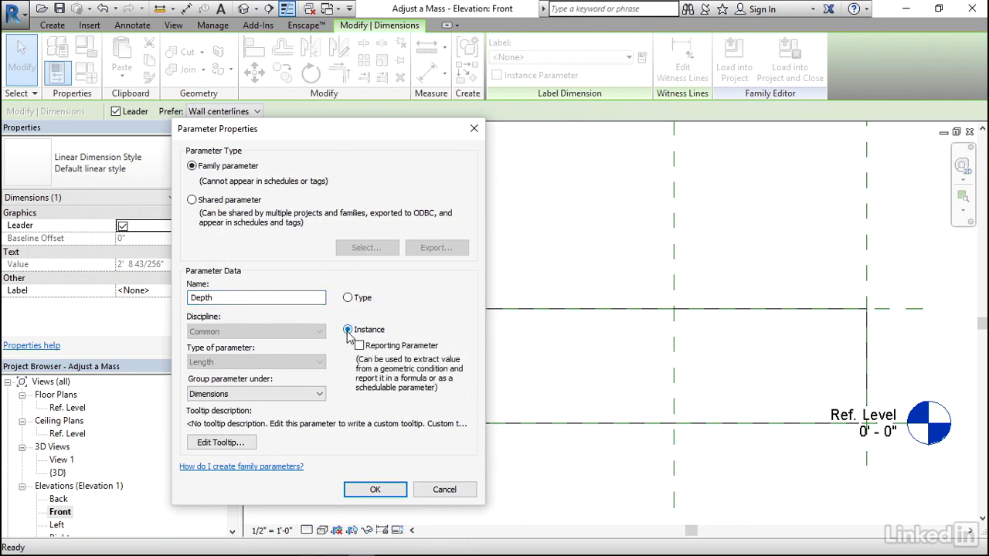
{"action": "left_click", "coordinate": [376, 490]}
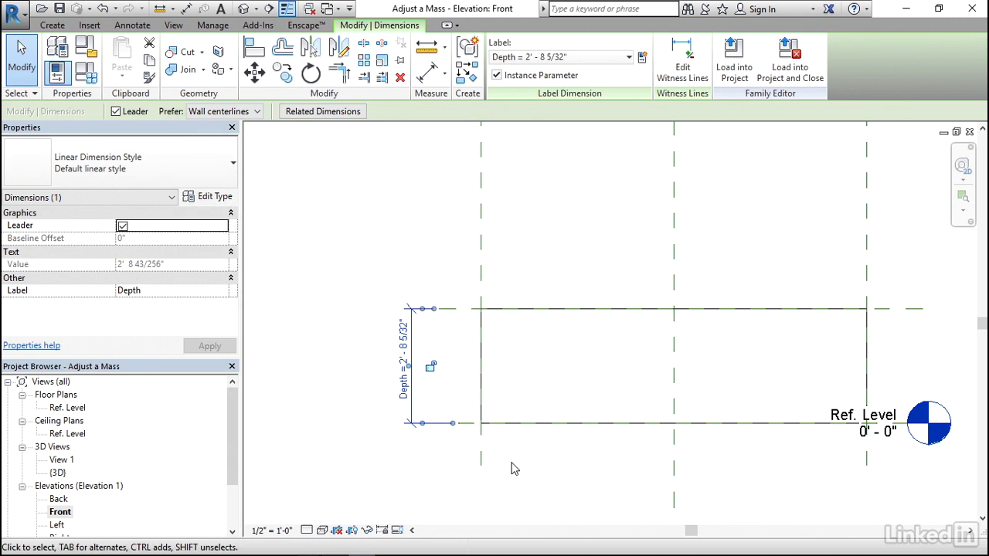
- Set the family's Depth to 3' and Width to 7' in the Family Types settings
{"action": "left_click", "coordinate": [91, 79]}
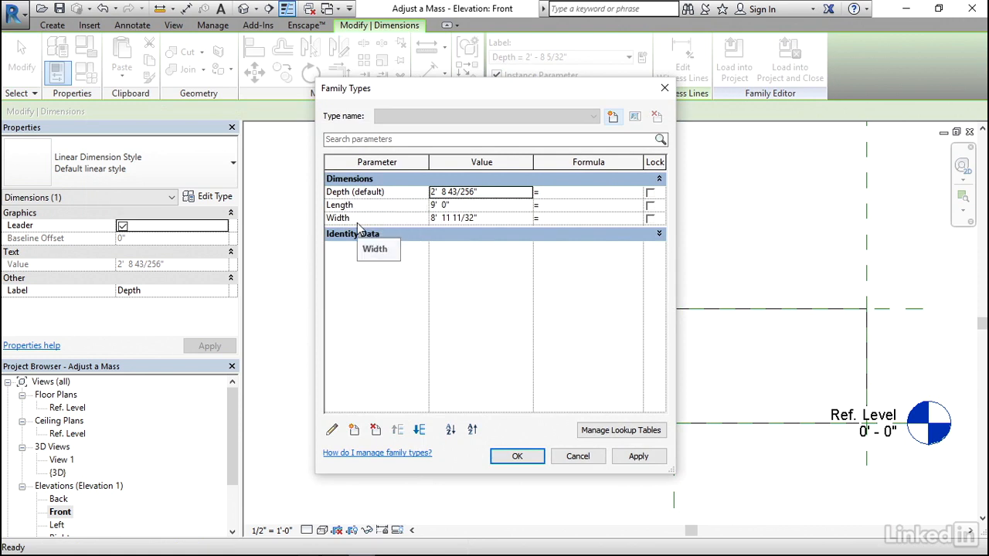
{"action": "left_click", "coordinate": [503, 192]}
{"action": "type", "text": "3"}
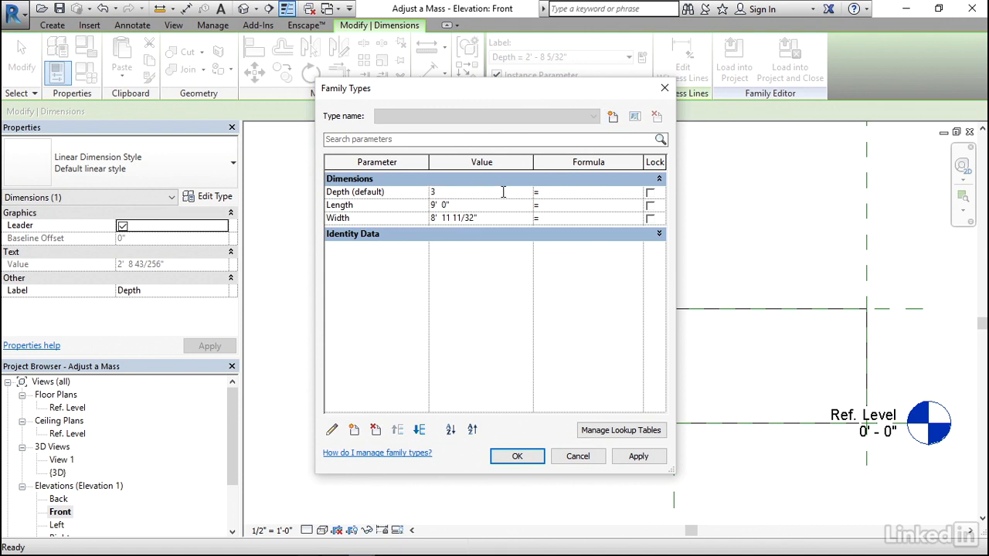
{"action": "left_click", "coordinate": [499, 219]}
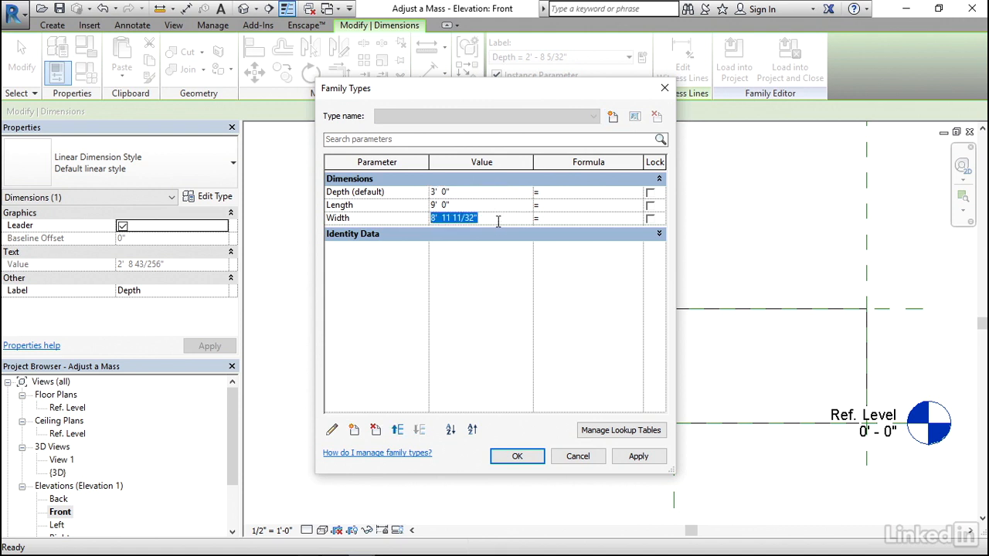
{"action": "type", "text": "7'"}
{"action": "left_click", "coordinate": [478, 206]}
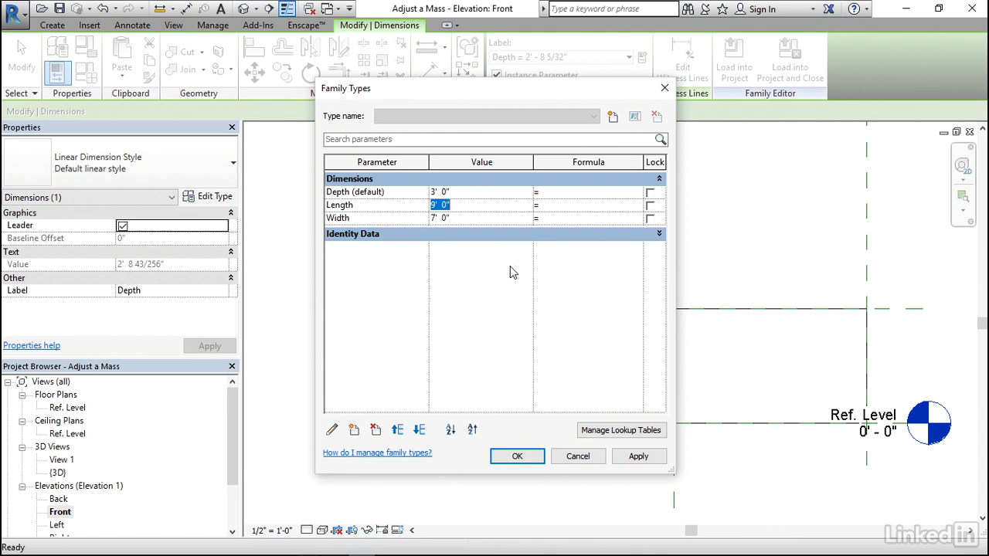
- Create a new family type named 3 x 9 x 7 from the current parameter values
{"action": "left_click", "coordinate": [613, 117]}
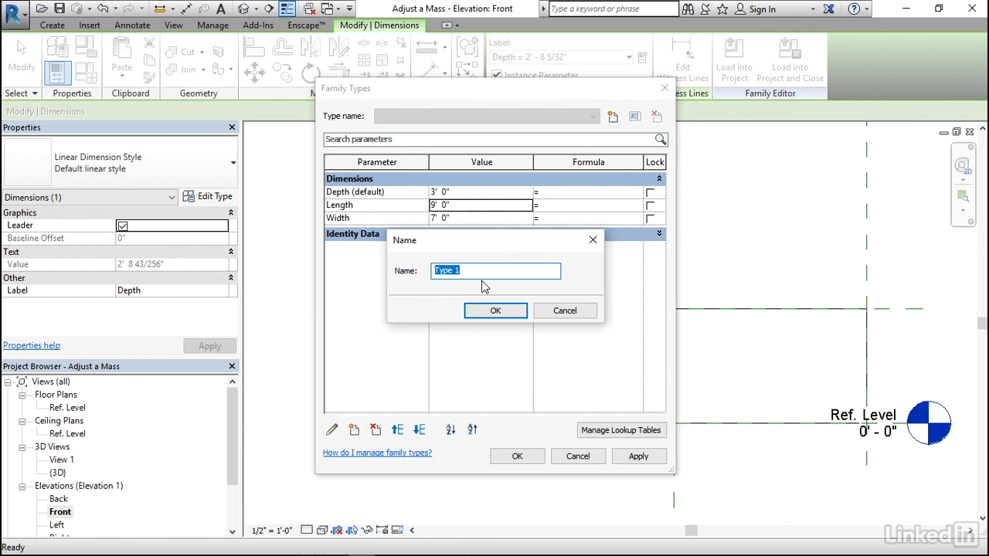
{"action": "type", "text": "3"}
{"action": "left_click", "coordinate": [502, 317]}
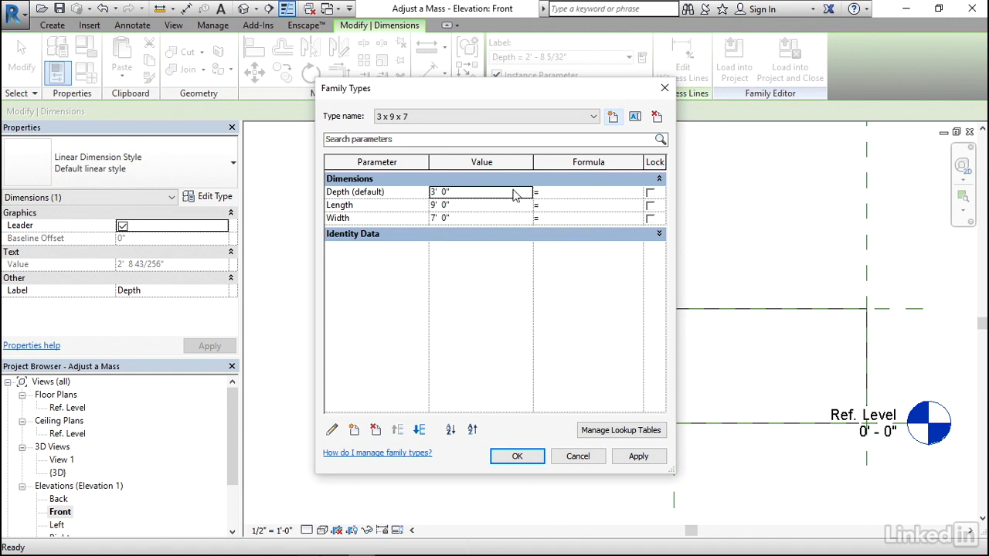
- Create a second family type named 3 x 9 x 10
{"action": "left_click", "coordinate": [596, 120]}
{"action": "left_click", "coordinate": [597, 126]}
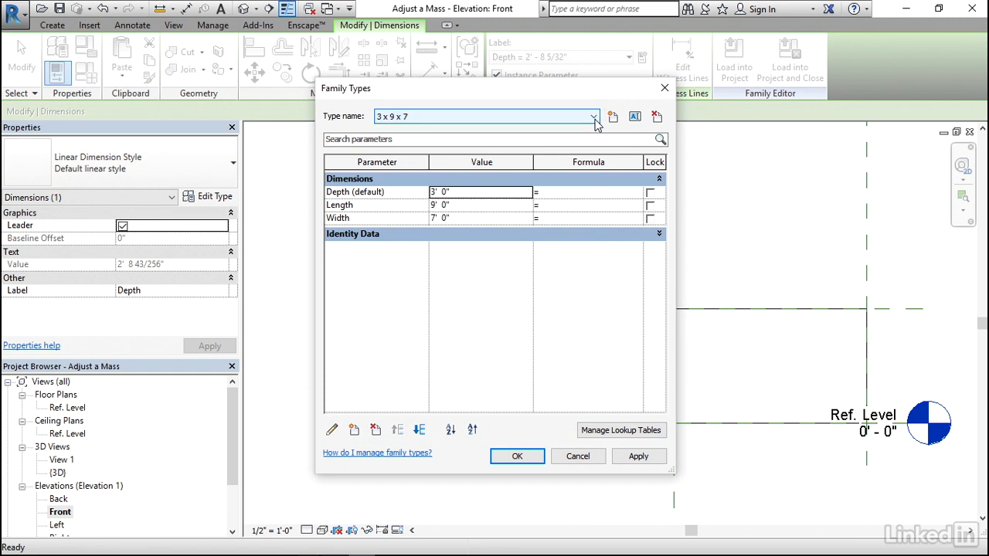
{"action": "left_click", "coordinate": [613, 119]}
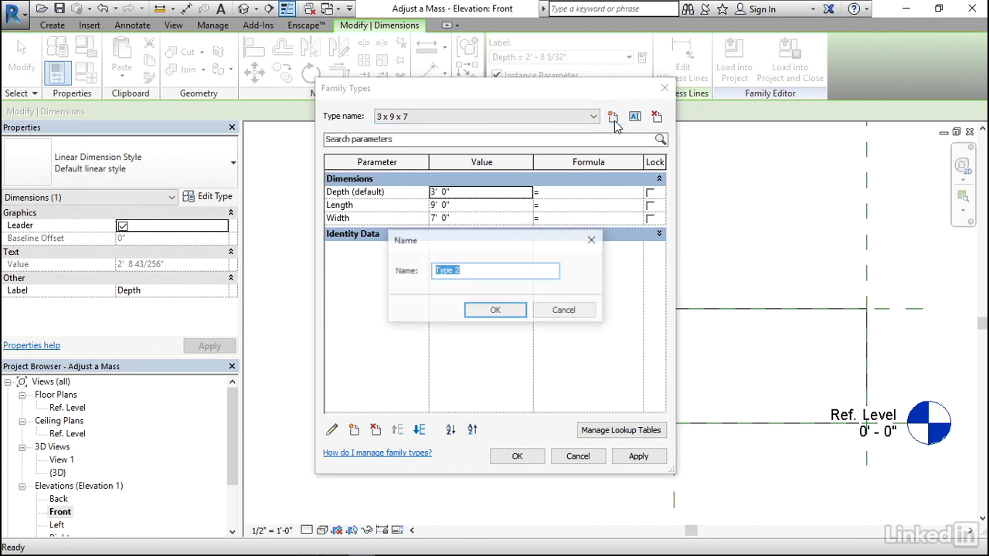
{"action": "type", "text": "3 x 9 x 10"}
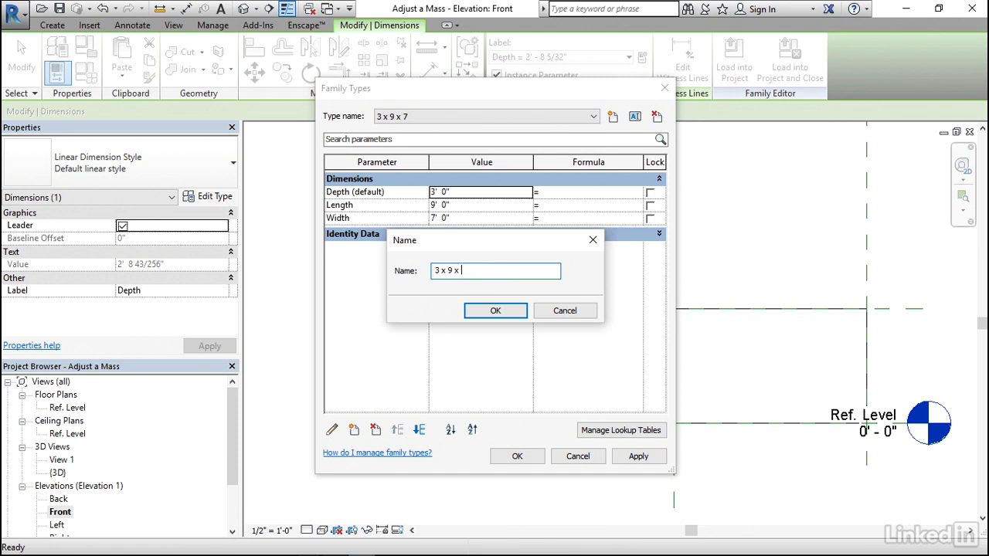
{"action": "left_click", "coordinate": [497, 313]}
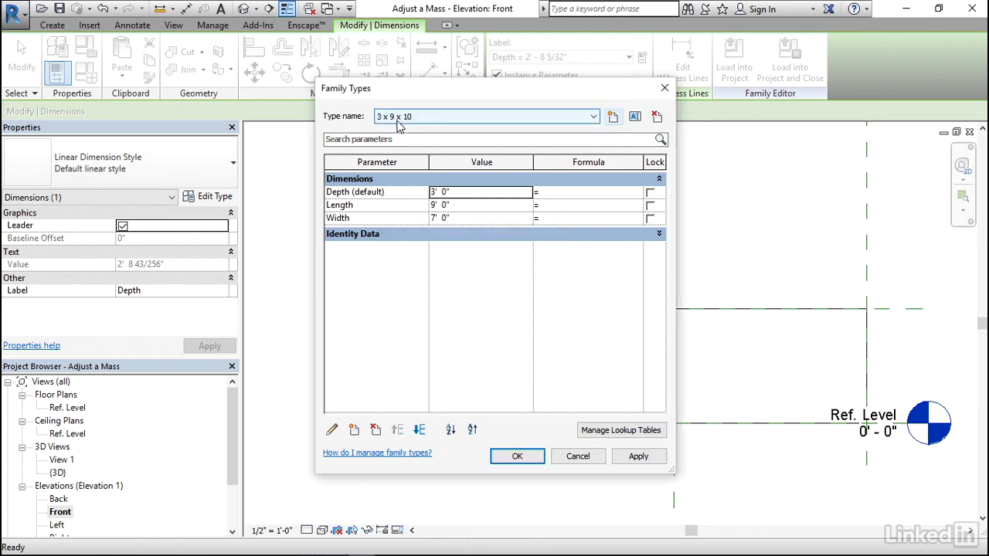
- Set the Width of the 3 x 9 x 10 type to 10' and accept the family type settings
{"action": "left_click", "coordinate": [465, 219]}
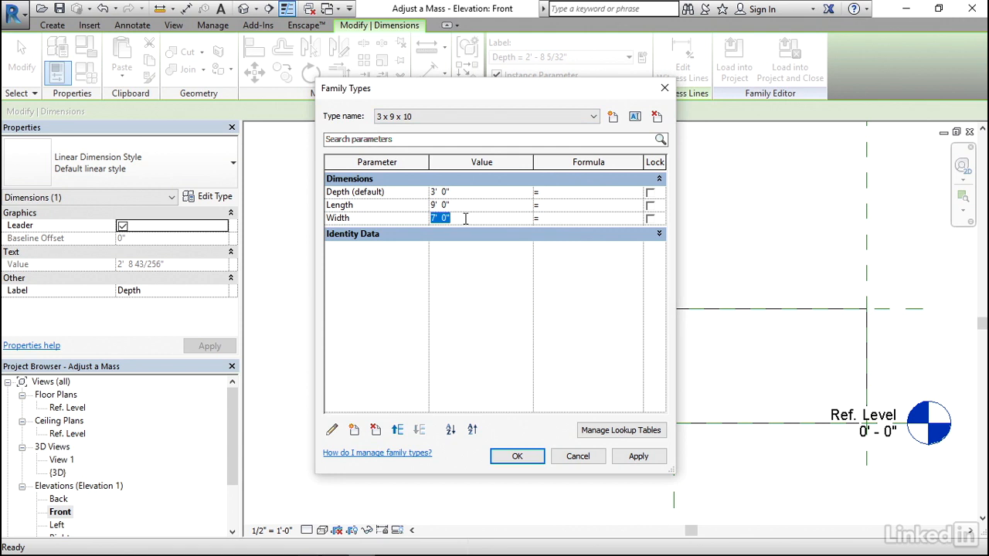
{"action": "type", "text": "10'"}
{"action": "left_click", "coordinate": [480, 205]}
{"action": "left_click", "coordinate": [514, 456]}
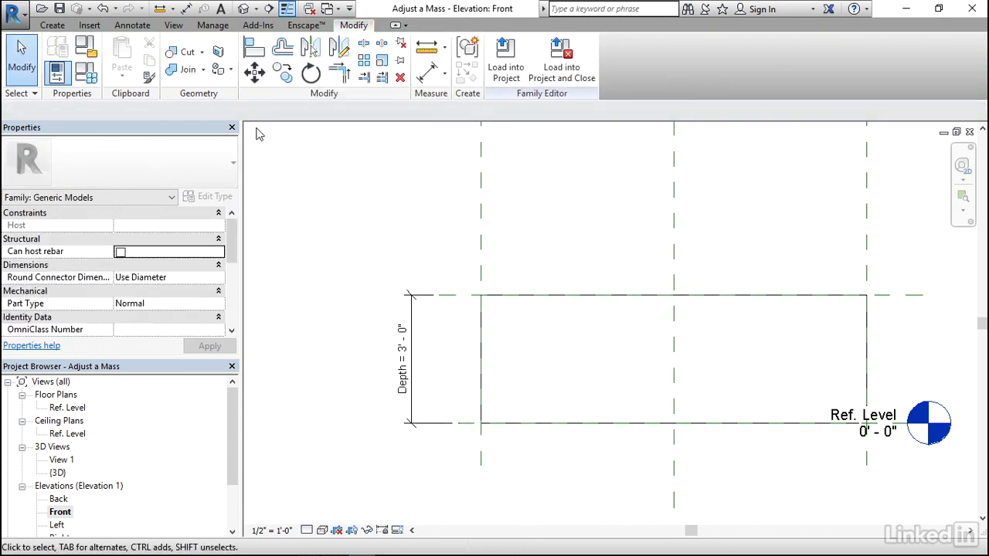
- Switch to the default 3D view and apply the 3 x 9 x 7 family type to flex the mass
{"action": "left_click", "coordinate": [244, 9]}
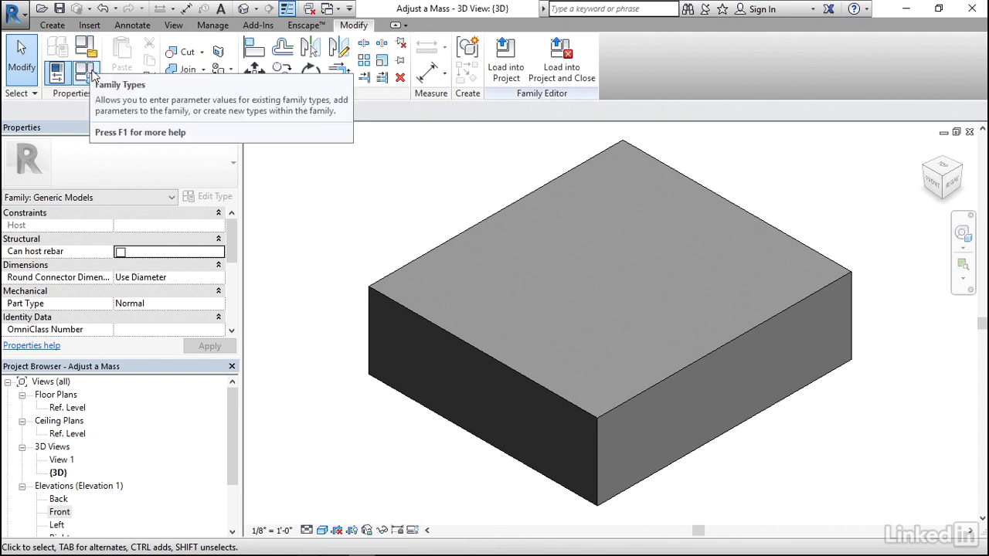
{"action": "left_click", "coordinate": [92, 74]}
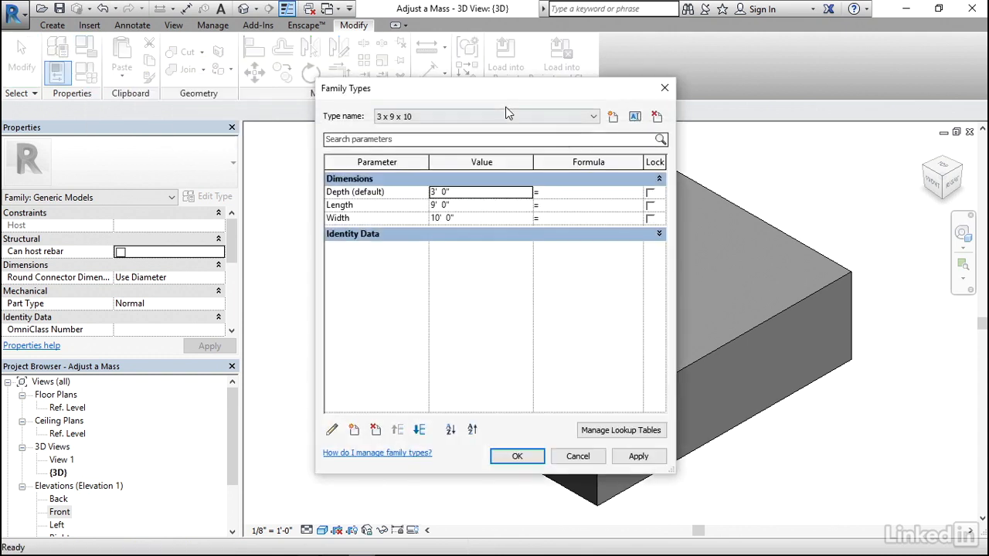
{"action": "left_click_drag", "start_coordinate": [506, 91], "coordinate": [208, 62]}
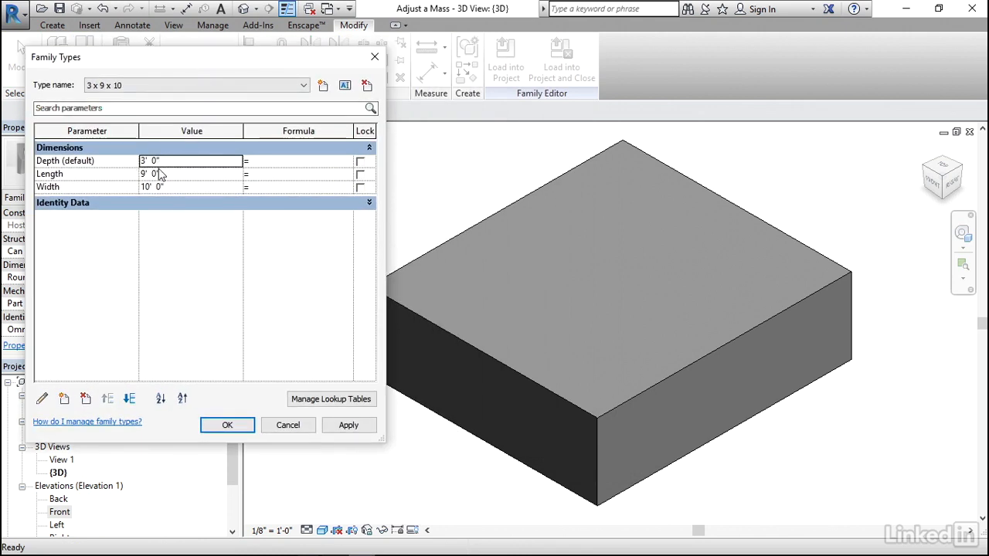
{"action": "left_click", "coordinate": [189, 83]}
{"action": "left_click", "coordinate": [137, 110]}
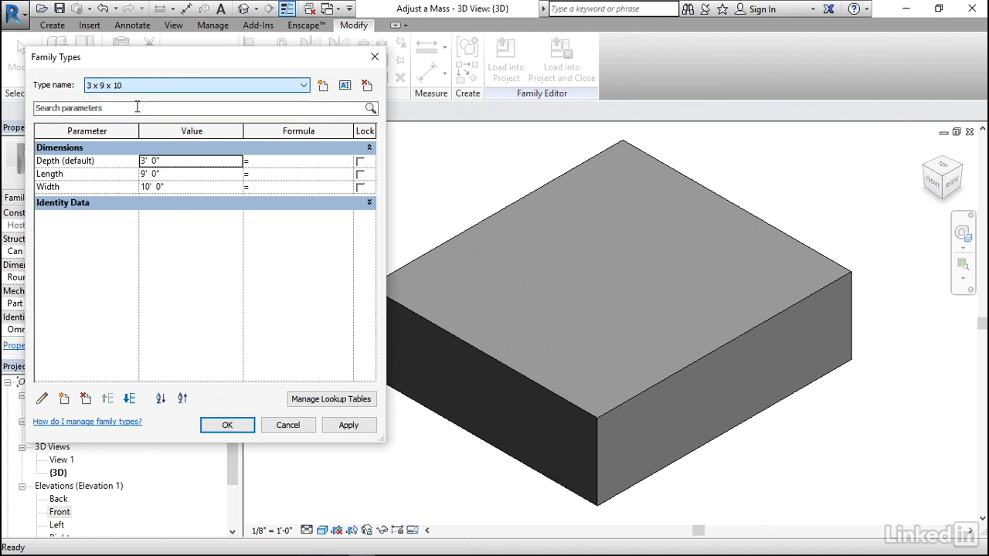
{"action": "left_click", "coordinate": [346, 429]}
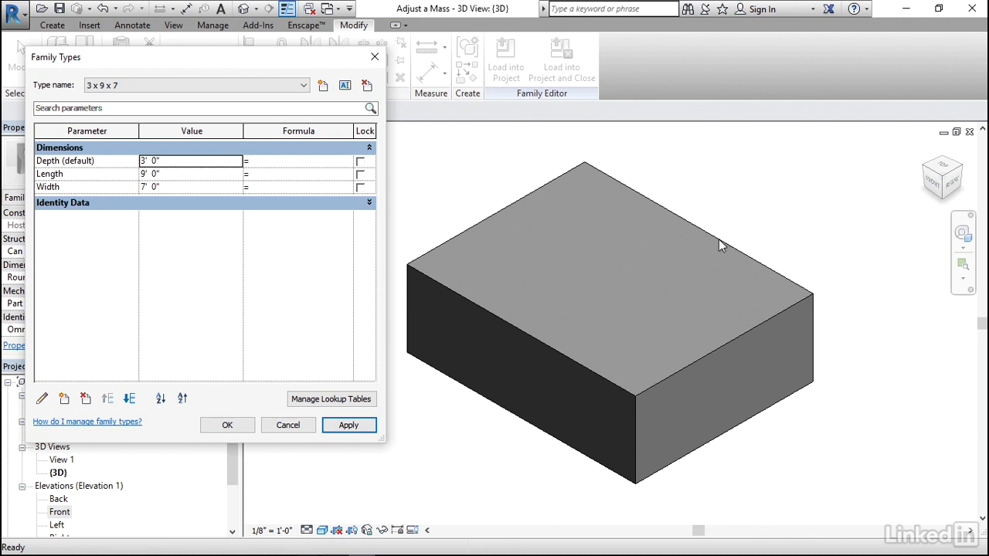
{"action": "left_click", "coordinate": [230, 429]}
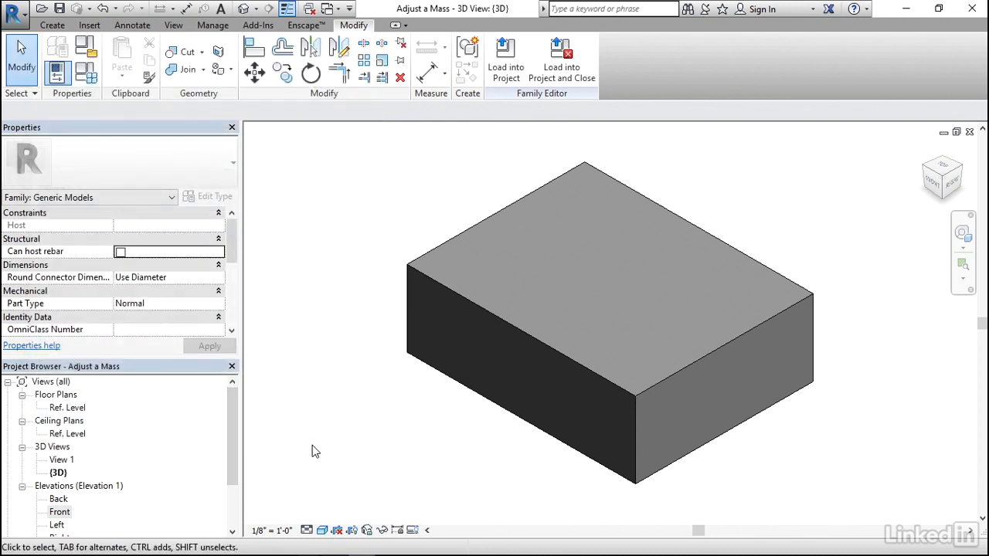
- Open the Ref. Level floor plan and apply the 3 x 9 x 10 family type to the mass
{"action": "left_click", "coordinate": [66, 411]}
{"action": "double_click", "coordinate": [66, 413]}
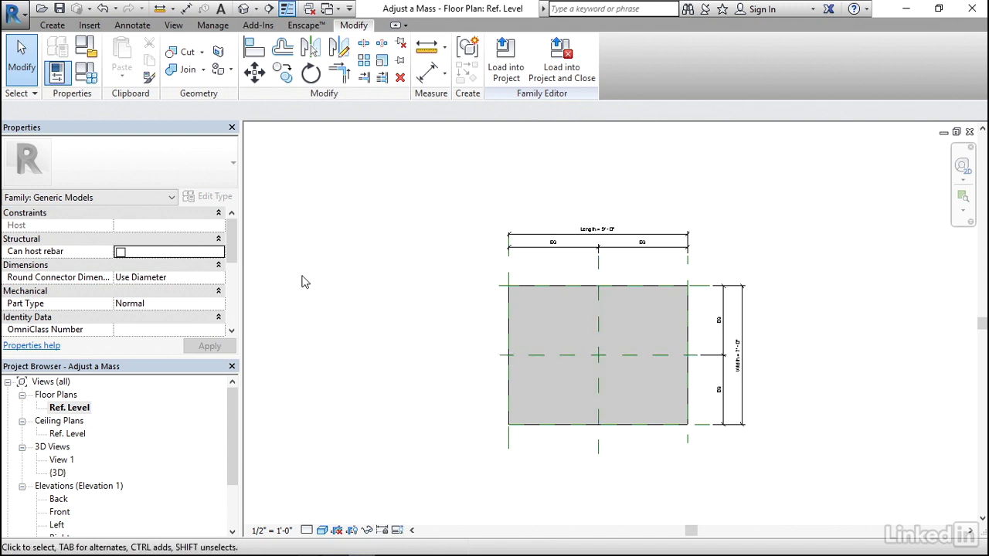
{"action": "left_click", "coordinate": [85, 72]}
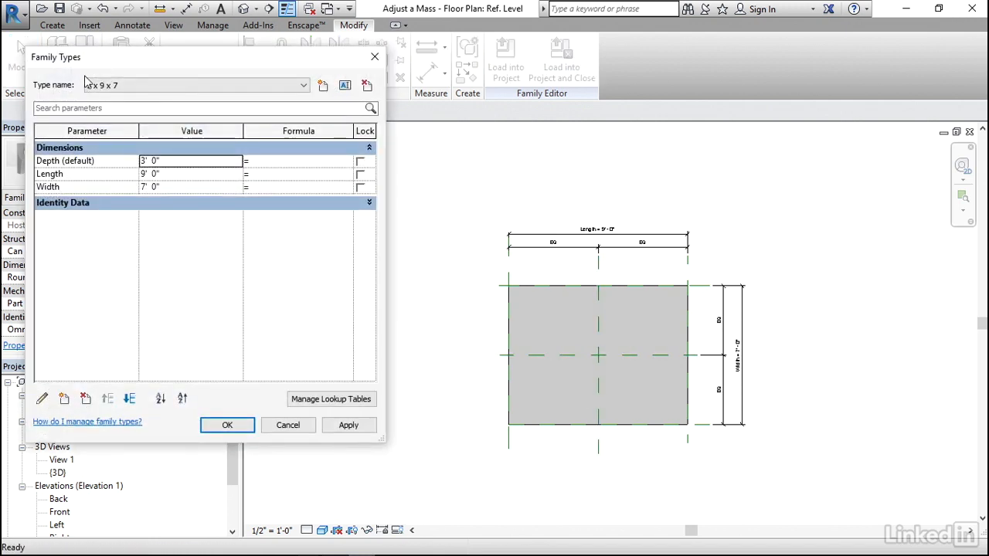
{"action": "left_click_drag", "start_coordinate": [120, 66], "coordinate": [129, 129]}
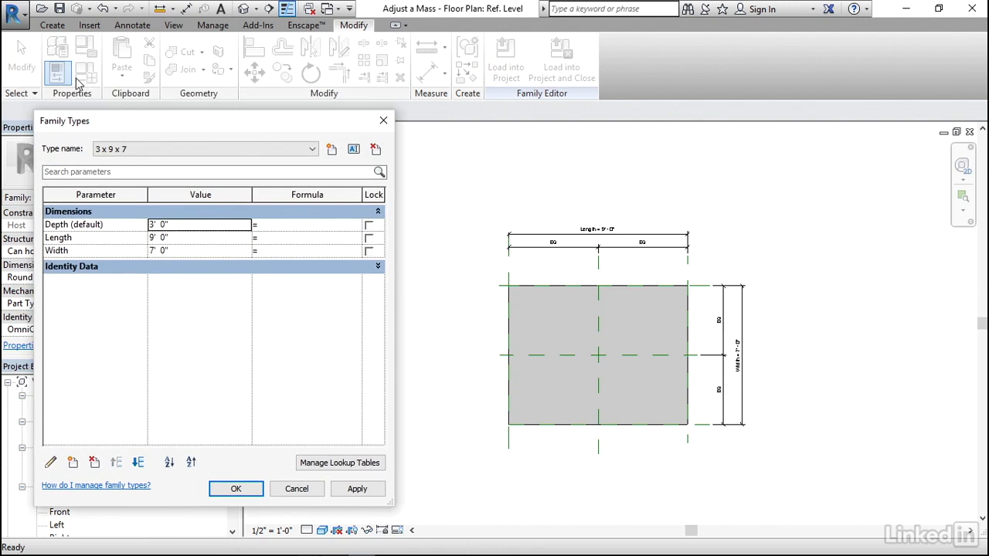
{"action": "left_click", "coordinate": [181, 150]}
{"action": "left_click", "coordinate": [153, 163]}
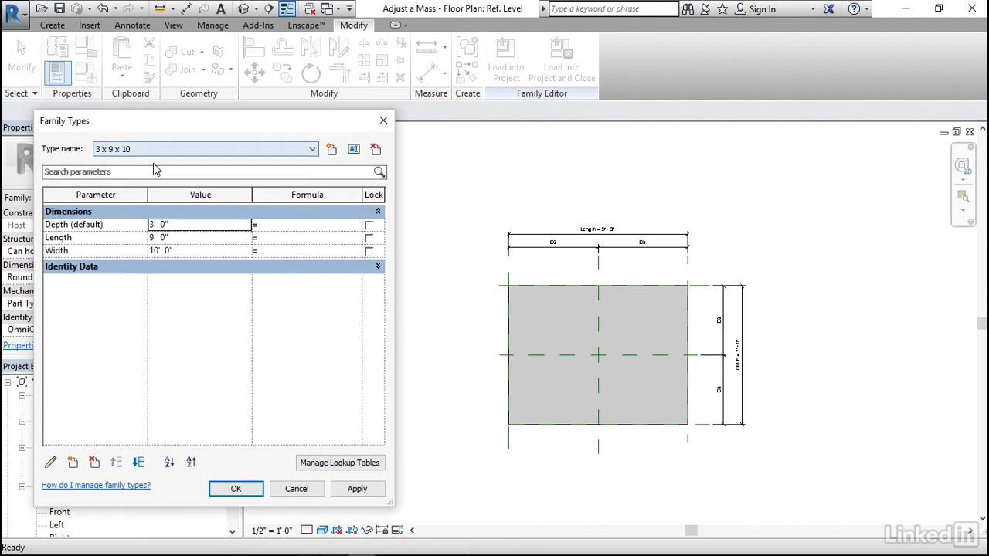
{"action": "left_click", "coordinate": [357, 489]}
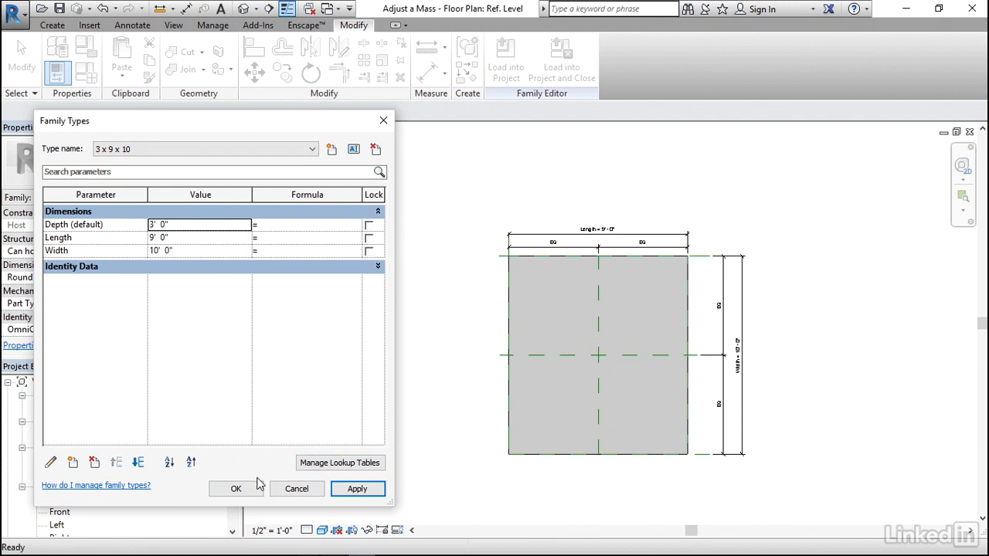
{"action": "left_click", "coordinate": [235, 489]}
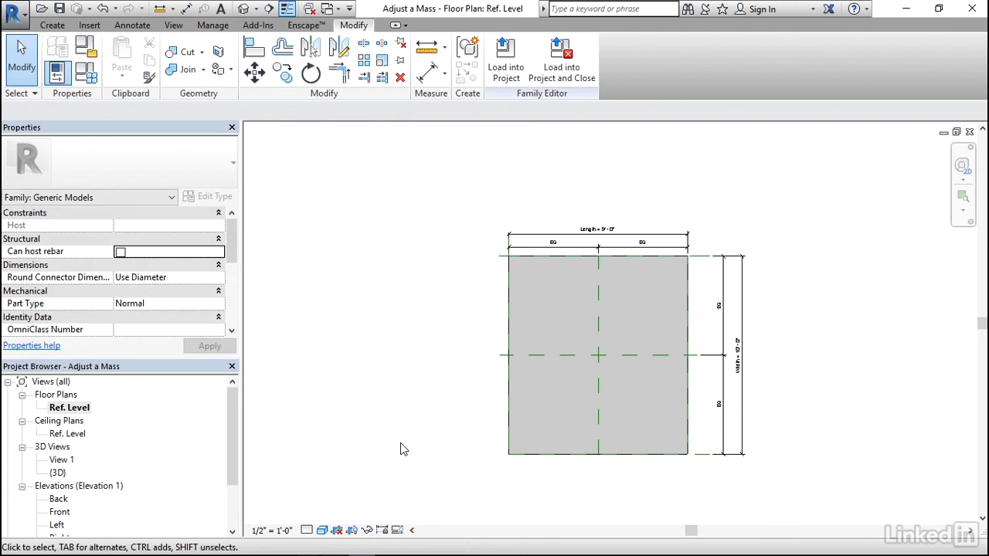